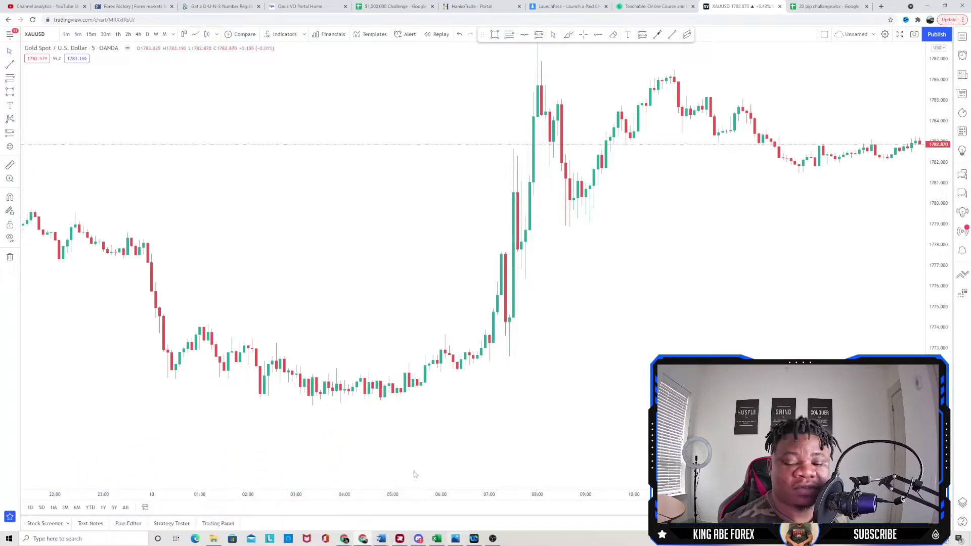
Switch to Discord and look back through the earlier messages in the phoenixfx-free-signals channel
click(419, 538)
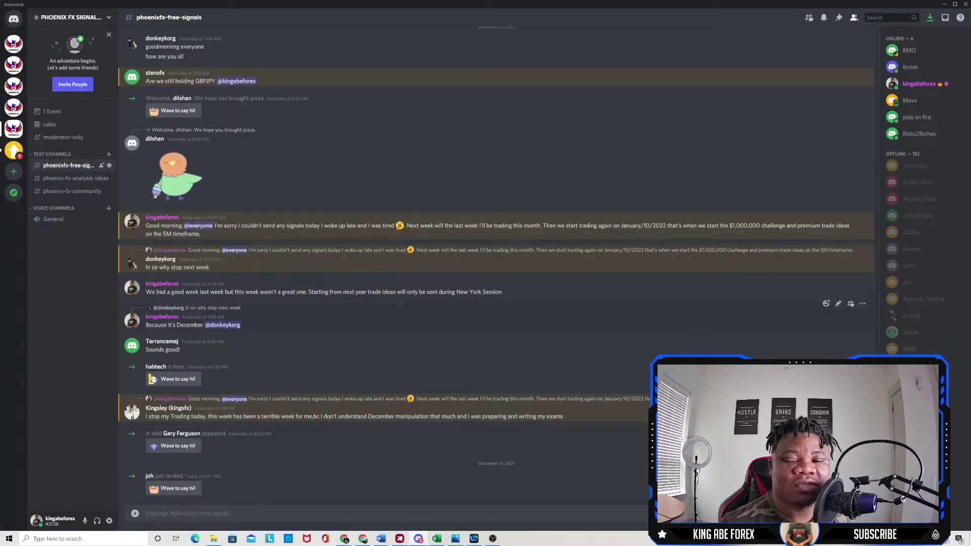
scroll(495, 253, up, 10)
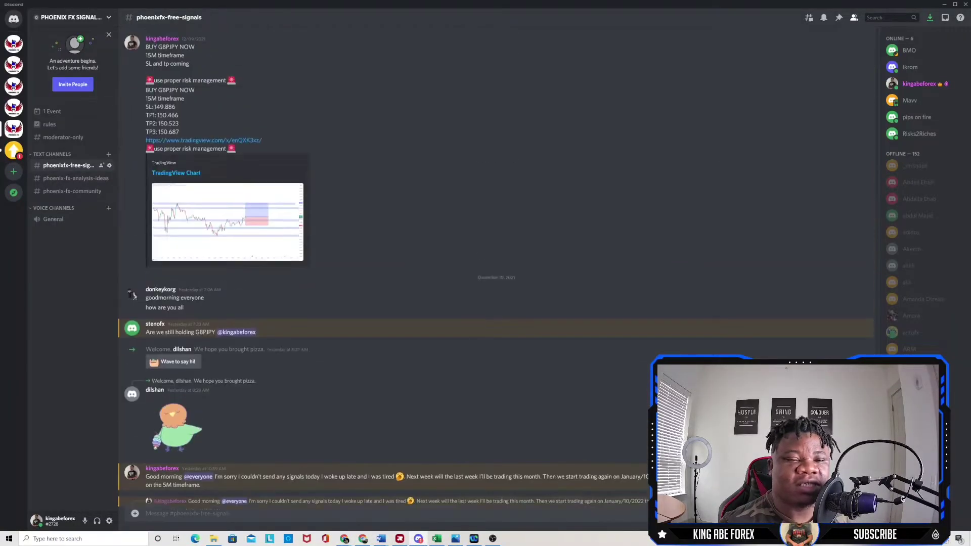
scroll(495, 253, up, 5)
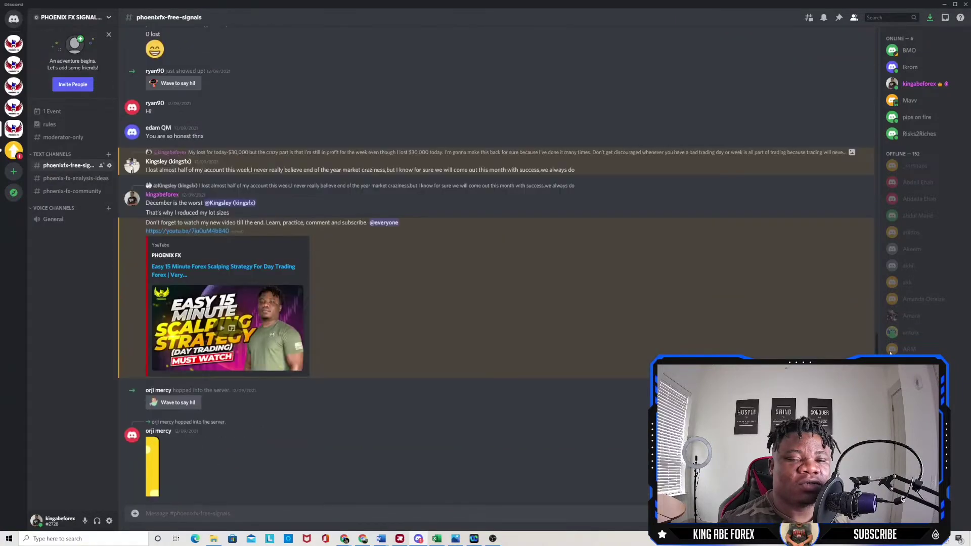
drag(891, 352, 874, 186)
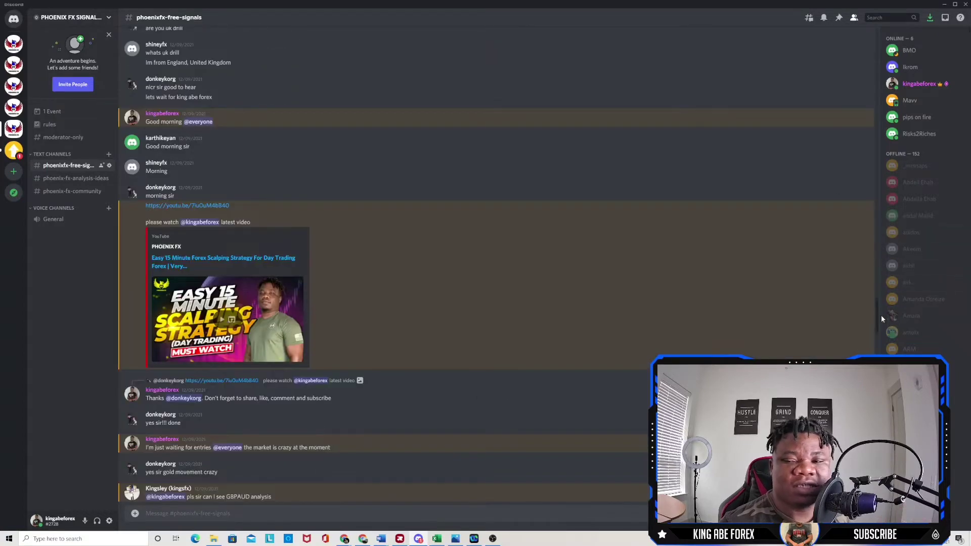
mouse_move(877, 319)
mouse_down()
mouse_move(882, 178)
mouse_move(883, 319)
mouse_up()
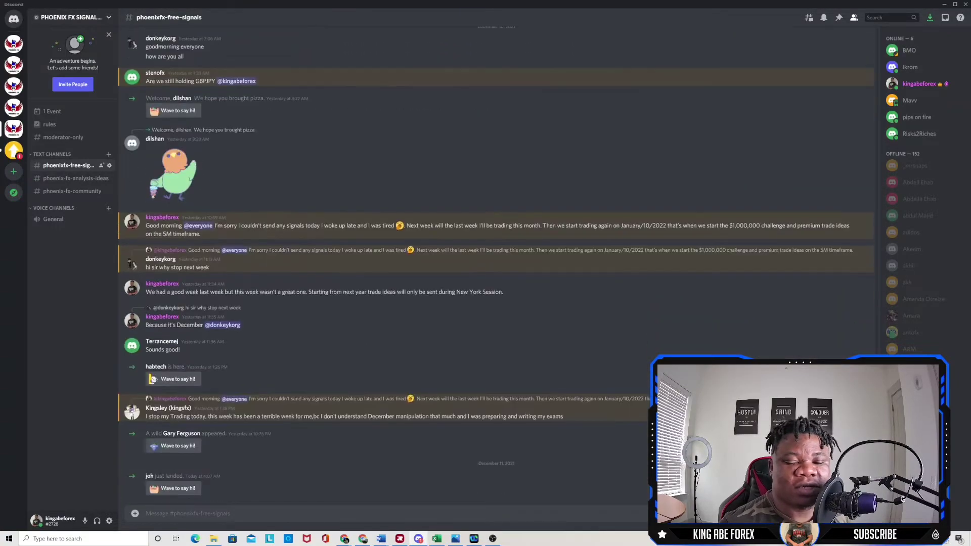
Switch back to the XAUUSD chart in the browser and draw a rectangle zone along the 10 Dec lows, extended back to 09 Dec 20:30
click(363, 538)
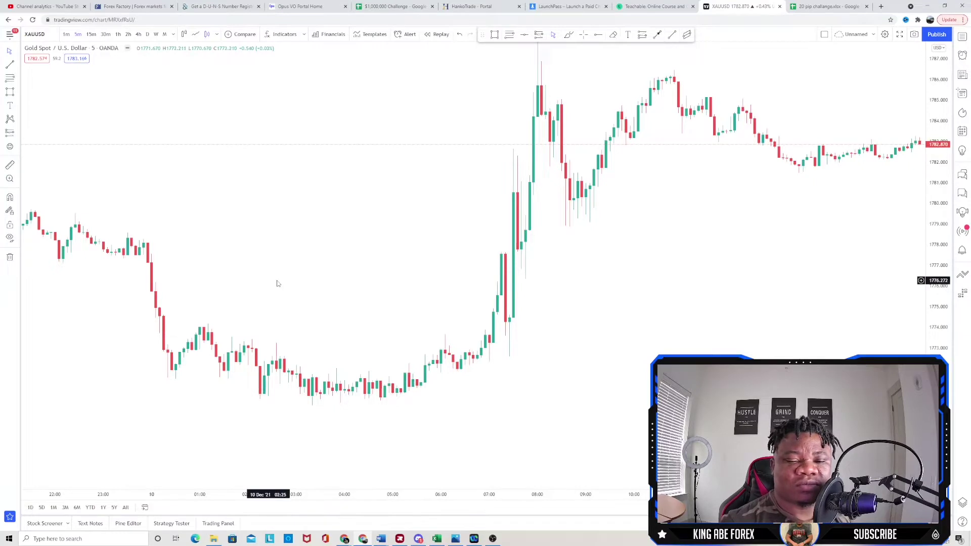
drag(334, 316, 374, 313)
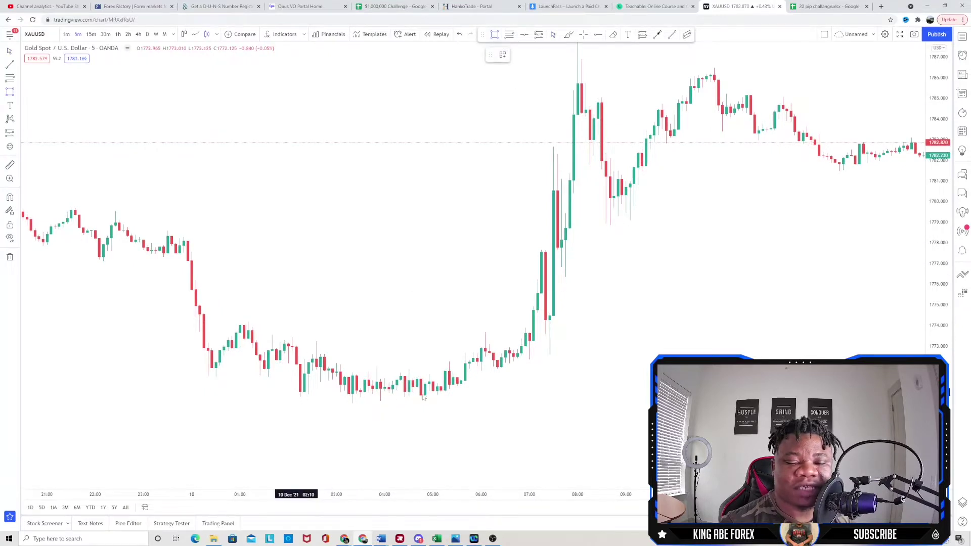
mouse_move(296, 392)
mouse_down()
mouse_move(790, 394)
mouse_move(790, 411)
mouse_move(782, 406)
mouse_up()
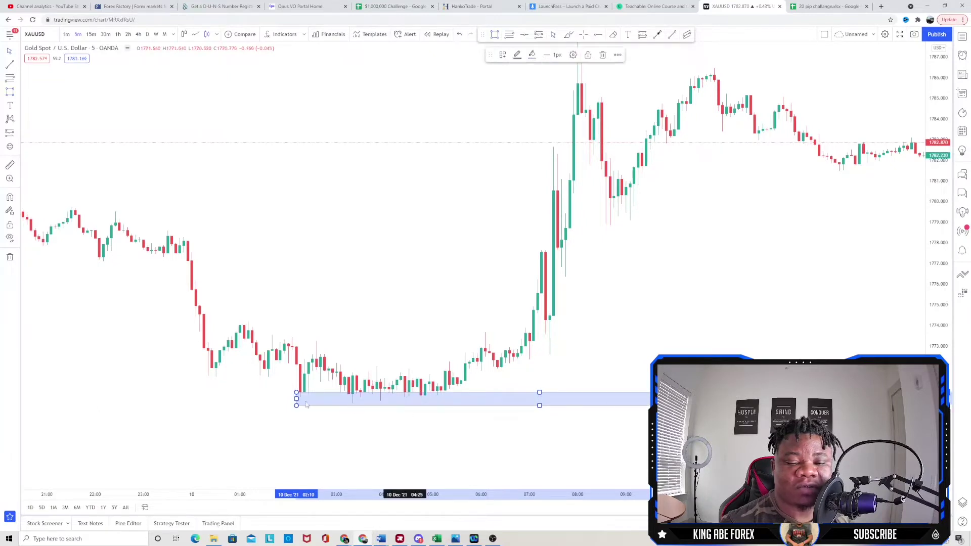
drag(28, 404, 1, 408)
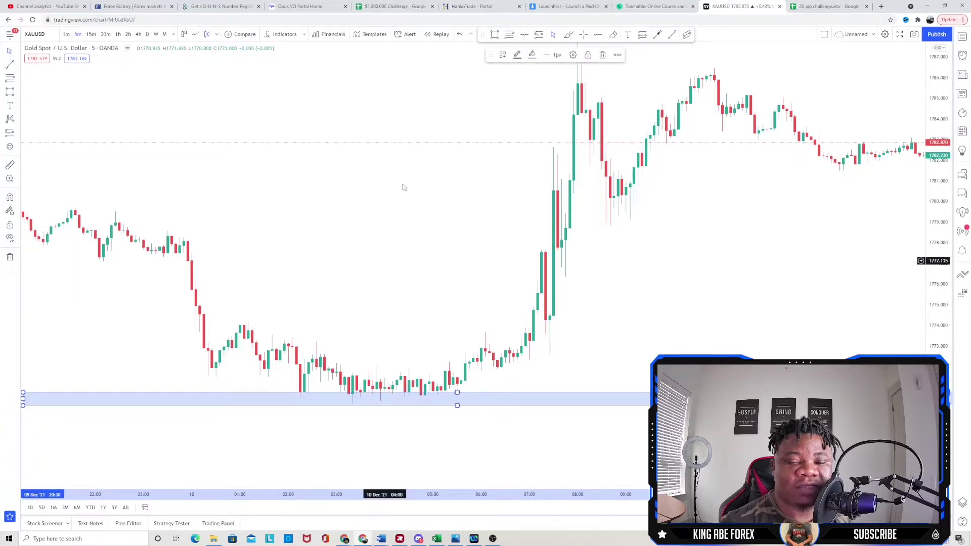
click(392, 228)
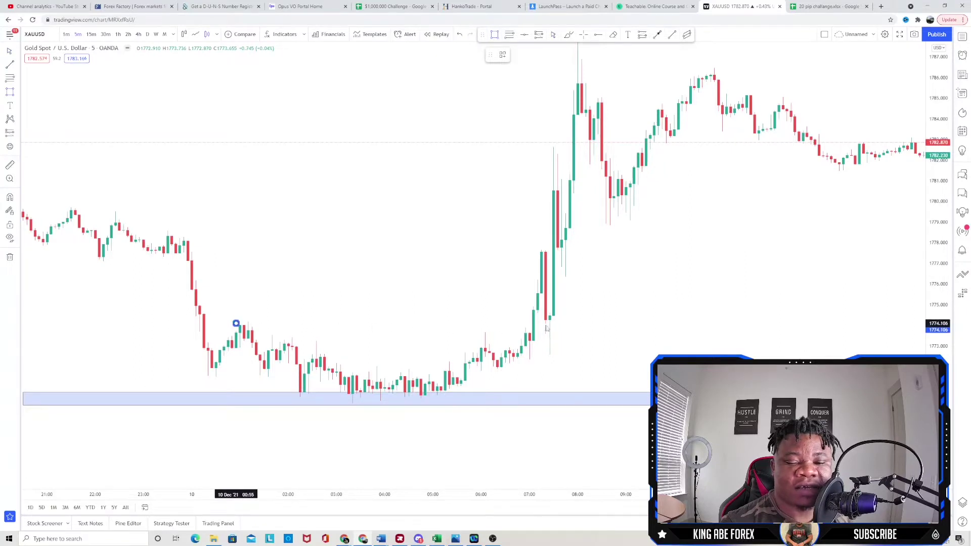
Draw a second rectangle zone from about 1774.1 to 1773.5 at the 10 Dec 00:55 high and extend its start back before the sell-off
drag(236, 324, 424, 324)
drag(721, 331, 774, 339)
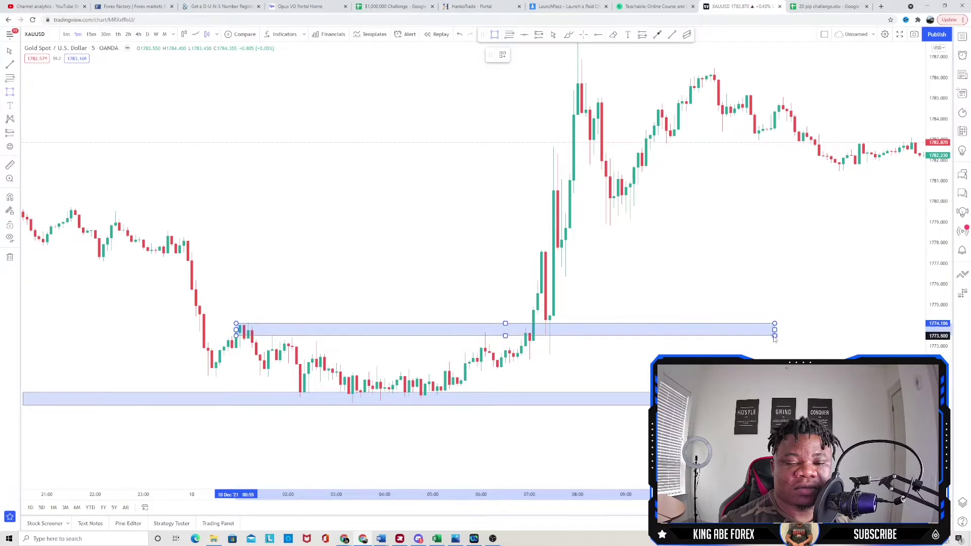
drag(235, 330, 155, 331)
click(319, 266)
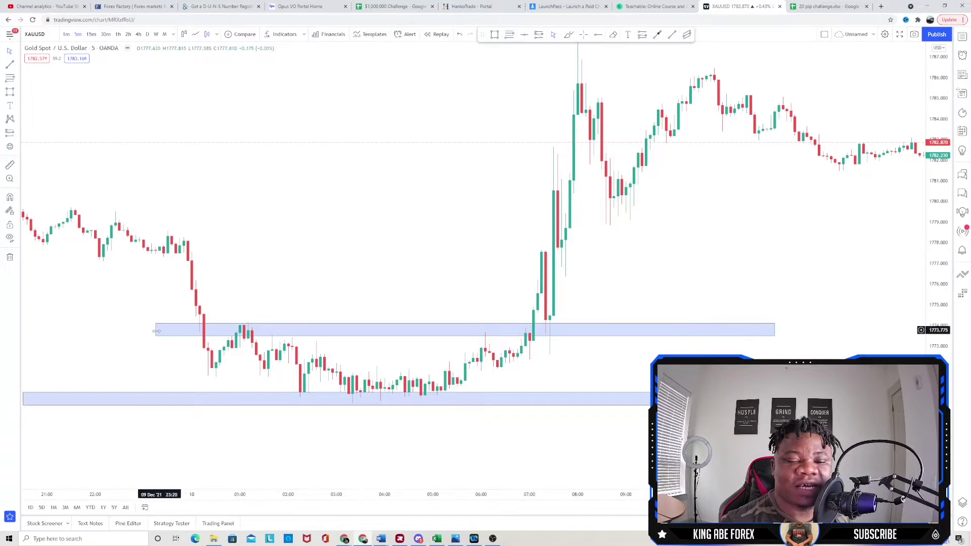
drag(156, 331, 90, 331)
click(447, 227)
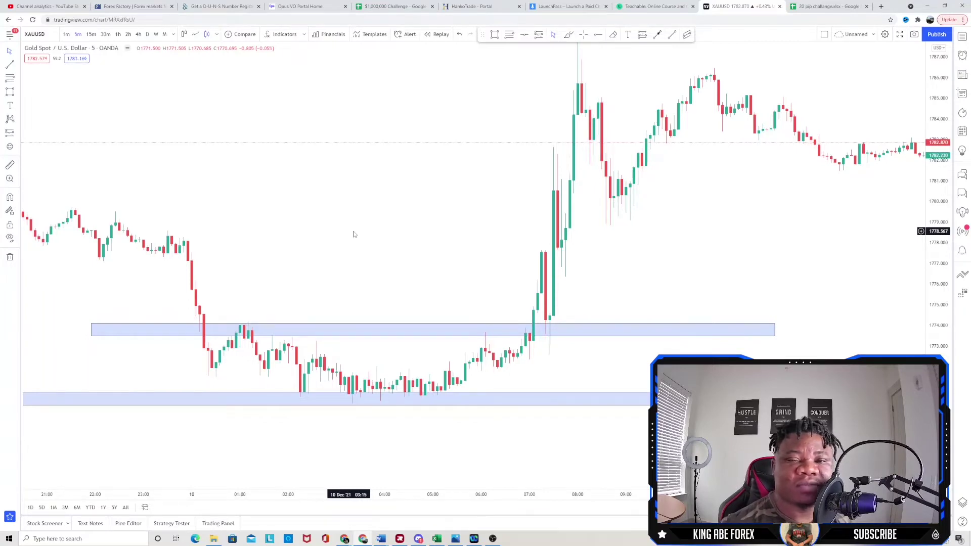
Start a bar replay just before 07:00 on 10 Dec and play it until price breaks above and retests the upper zone
click(437, 36)
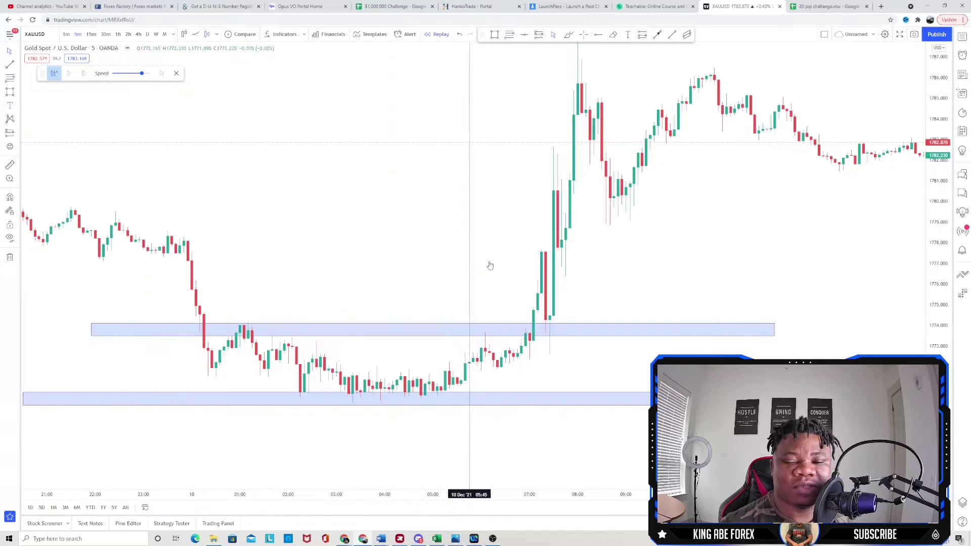
click(523, 281)
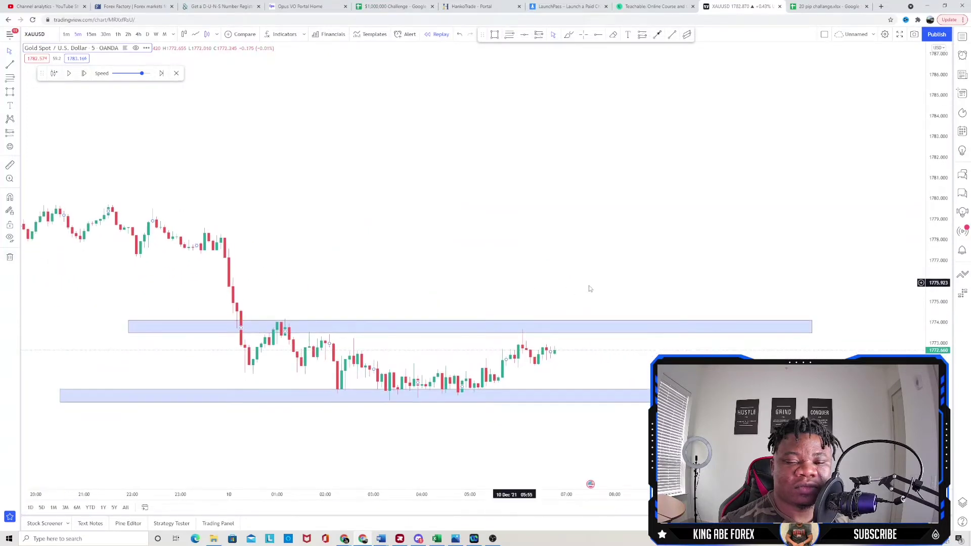
drag(371, 260, 318, 258)
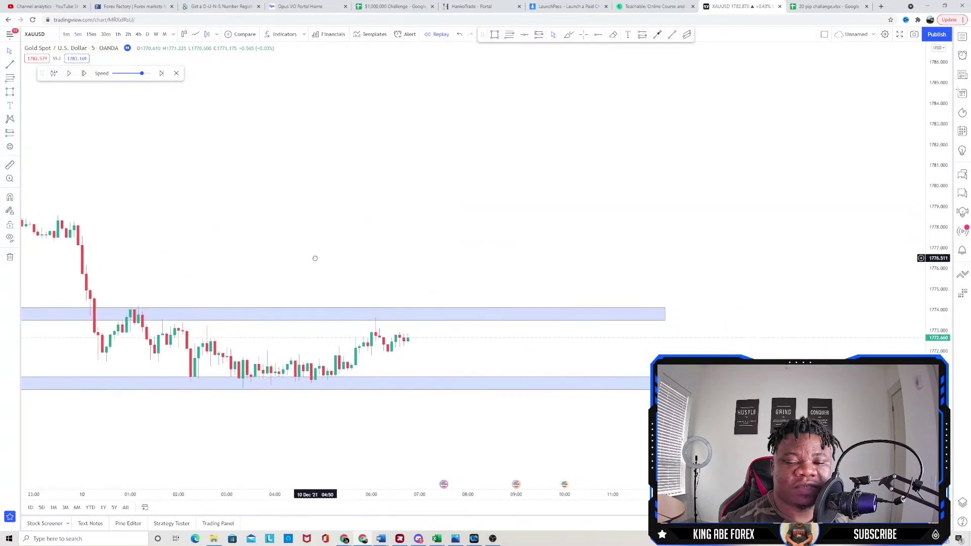
click(69, 73)
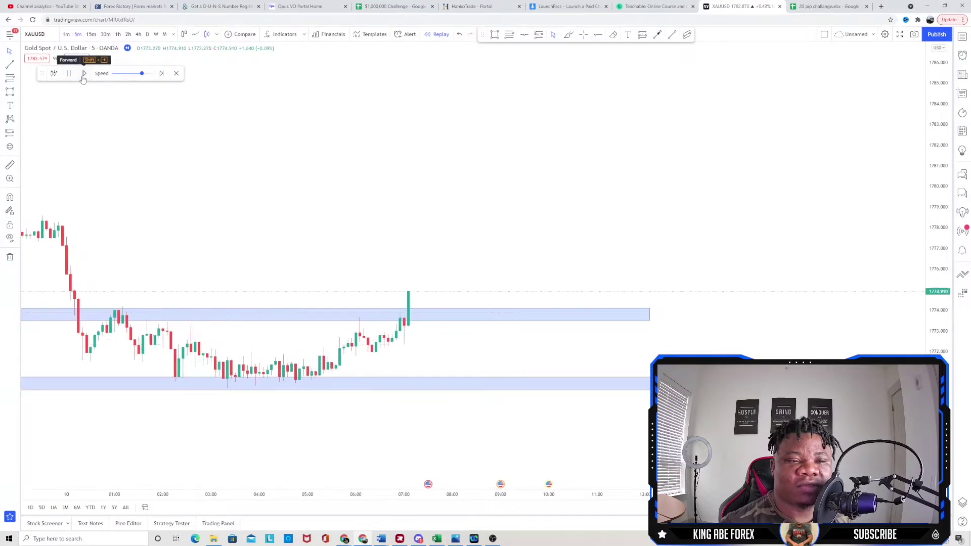
click(71, 76)
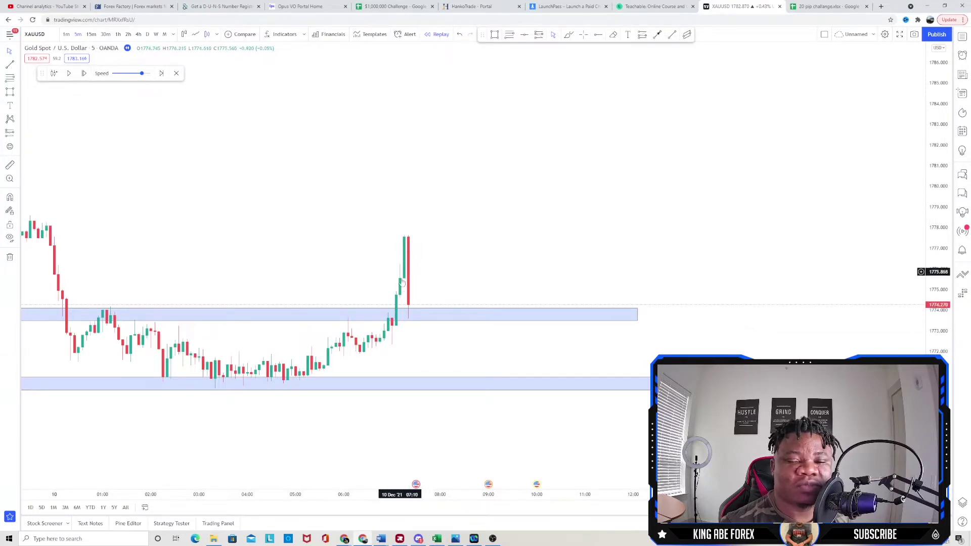
Point out the retested zone and continue the replay to the red candle after the 07:30 rally
click(96, 315)
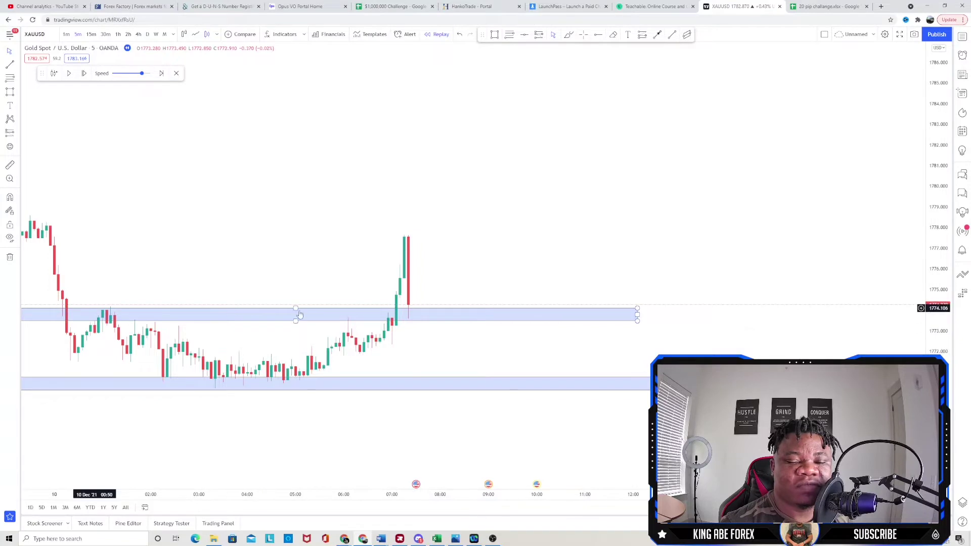
click(406, 306)
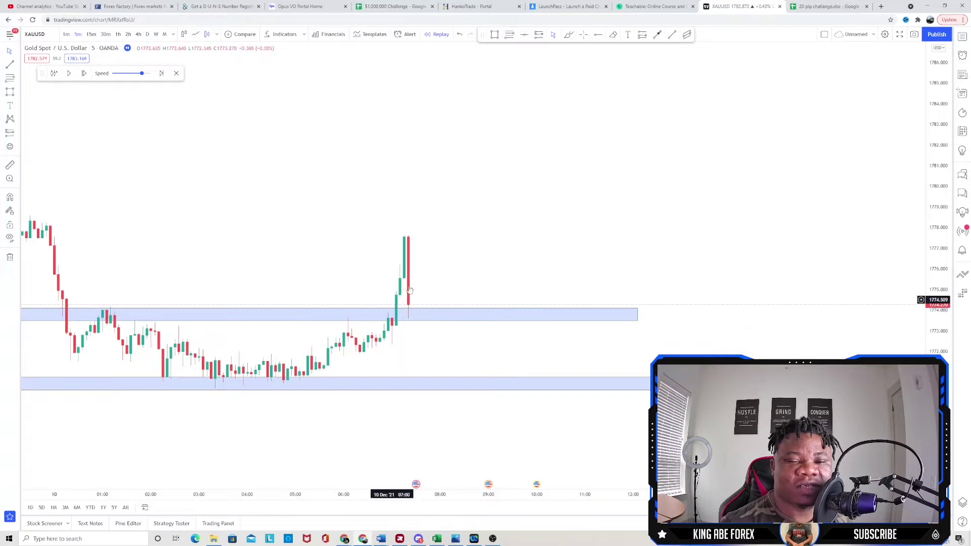
click(69, 74)
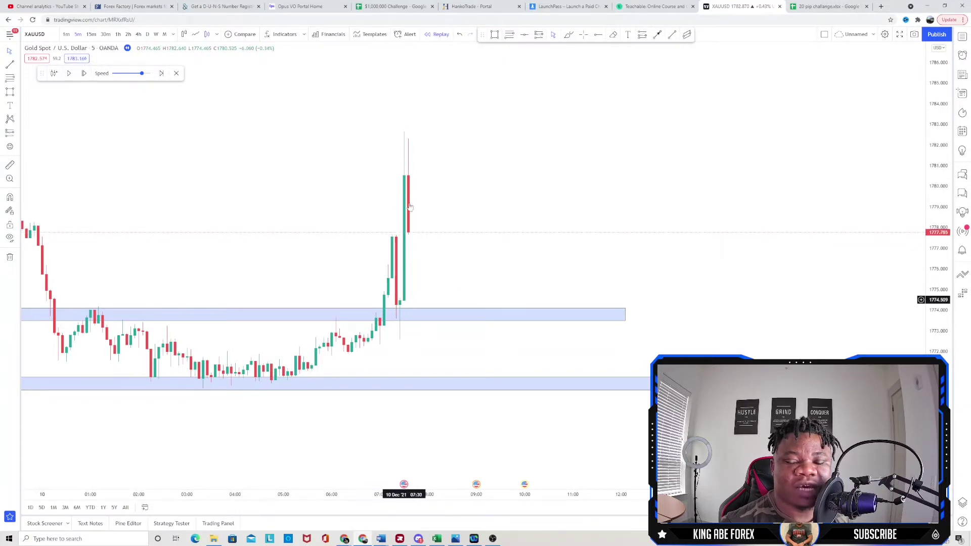
Place a long position at the 07:30 candle with entry about 1774.97 and the stop tightened to about 1772.95
click(405, 294)
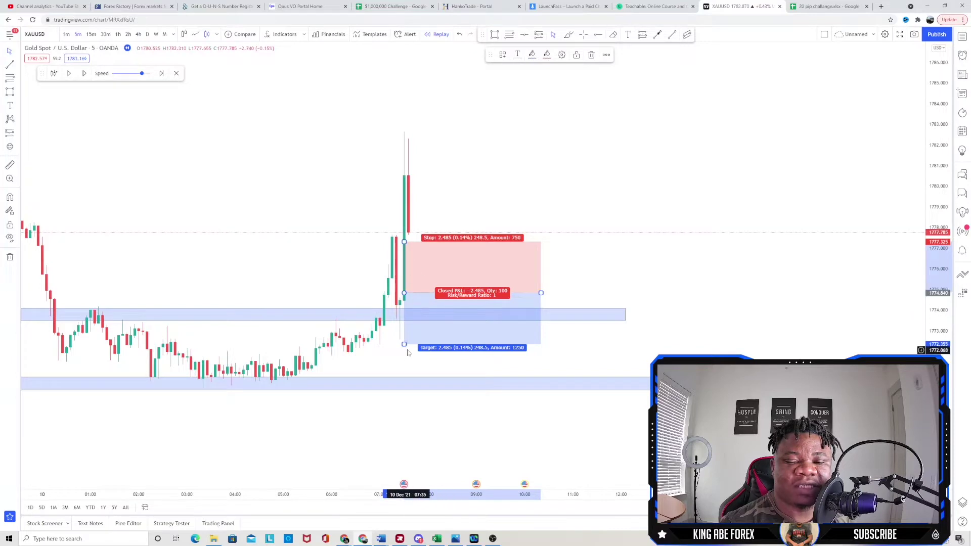
click(590, 55)
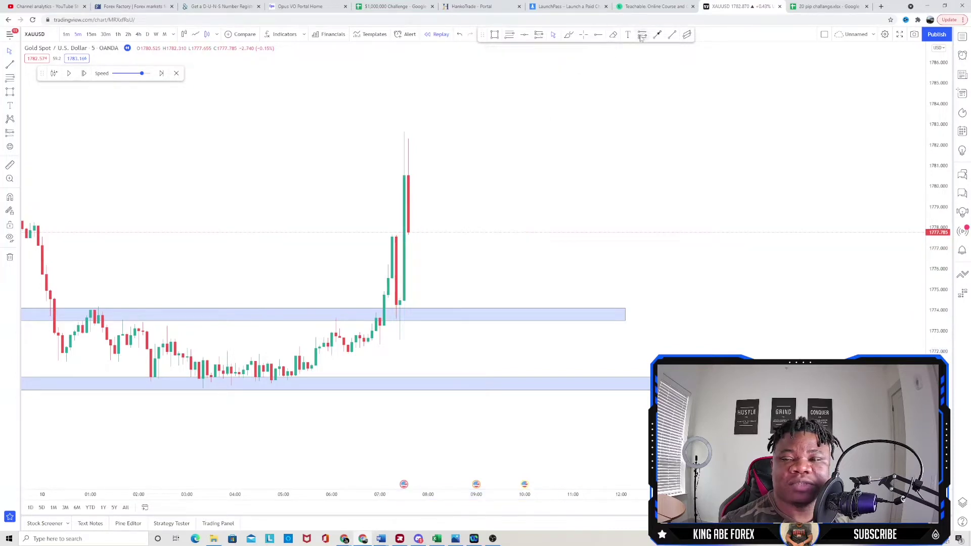
click(410, 290)
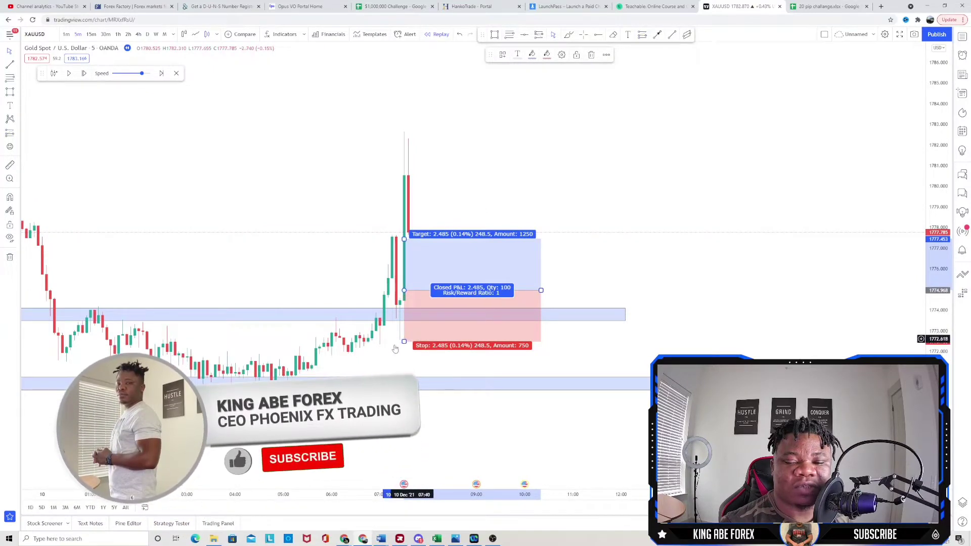
drag(403, 339, 405, 331)
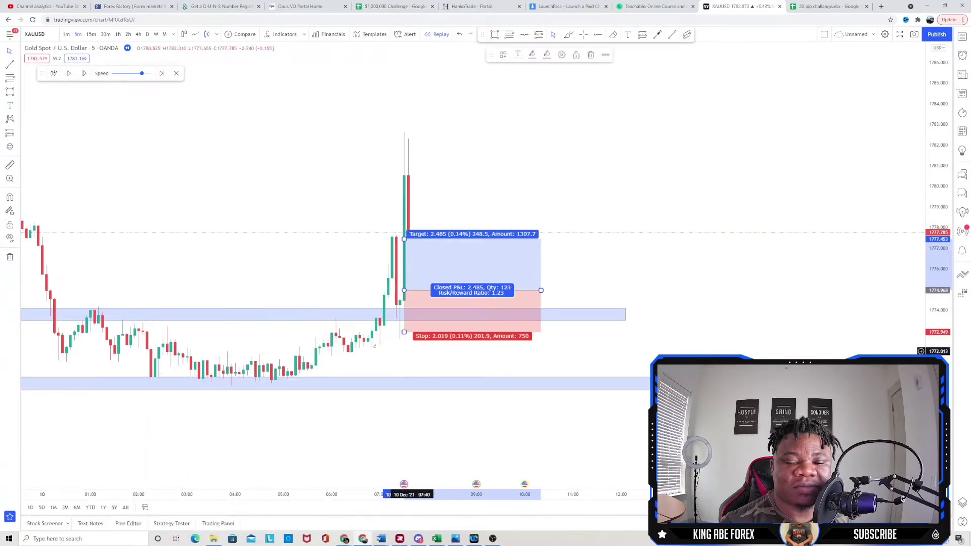
Draw a rectangle zone from about 1779.72 to 1779.16 across the 09 Dec evening highs and extend both of its ends
drag(319, 256, 539, 257)
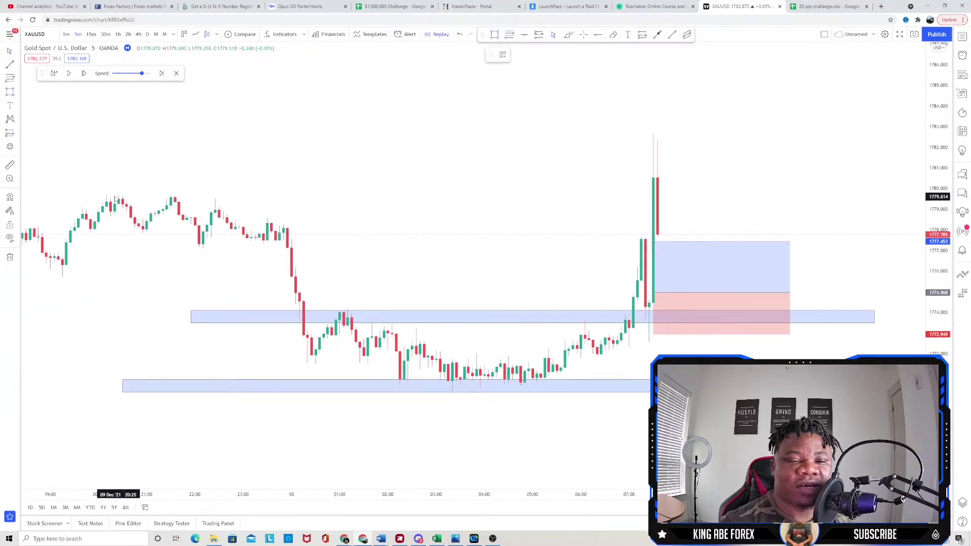
mouse_move(115, 194)
mouse_down()
mouse_move(773, 196)
mouse_move(809, 208)
mouse_up()
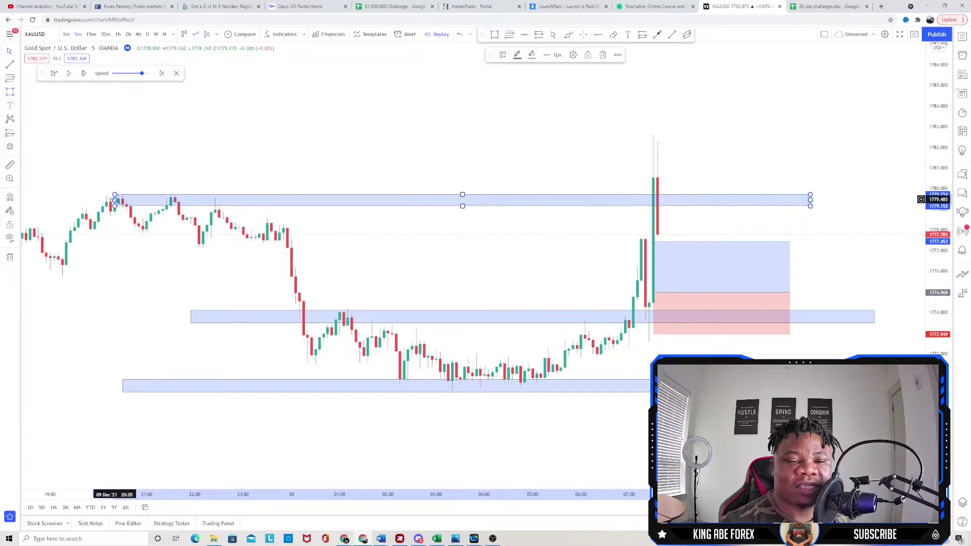
drag(34, 202, 30, 200)
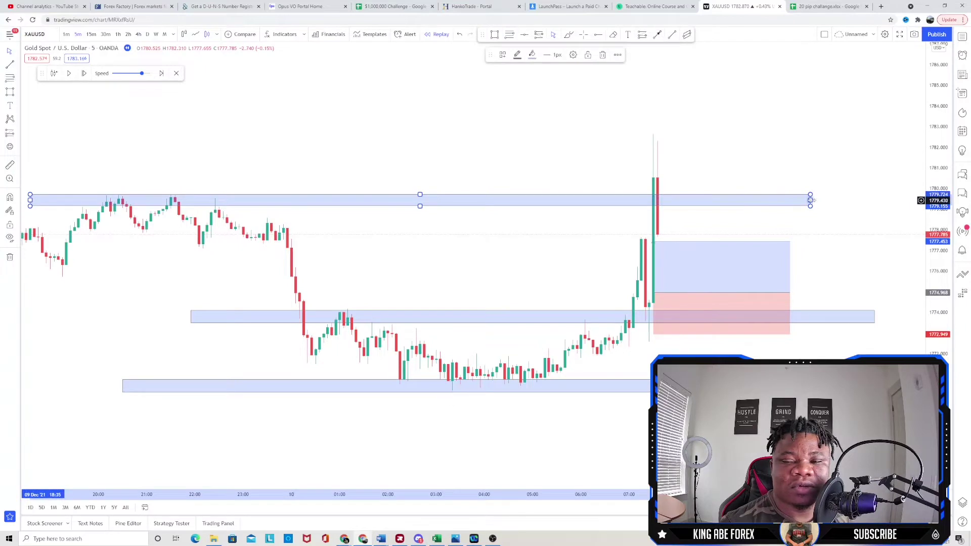
drag(881, 195, 885, 195)
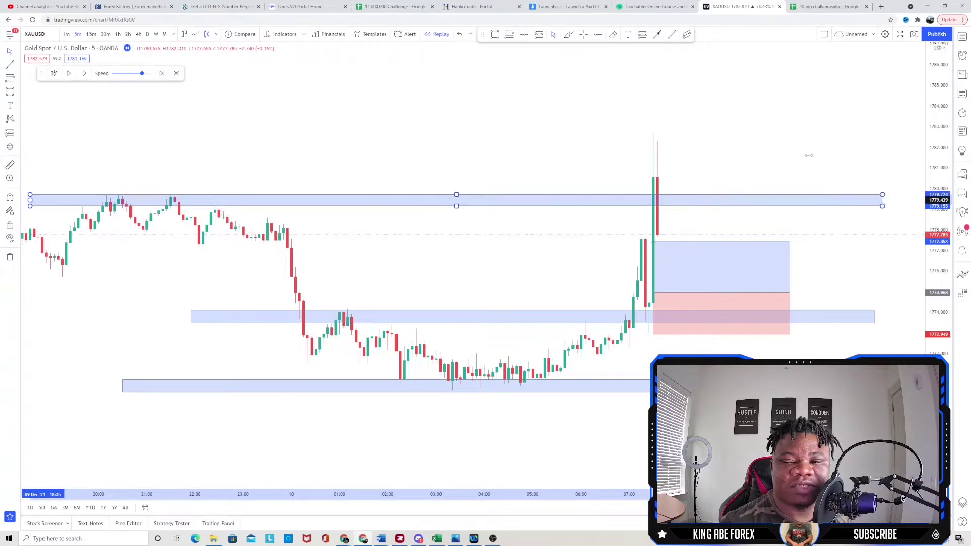
Raise the long position's target to the top of the highest zone, at about 1779.7
click(664, 242)
click(654, 244)
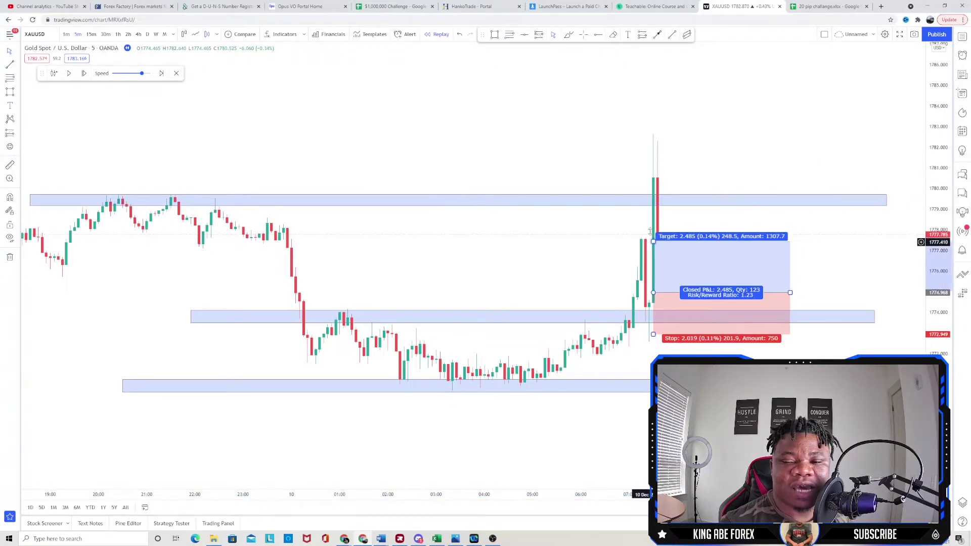
drag(647, 218, 639, 194)
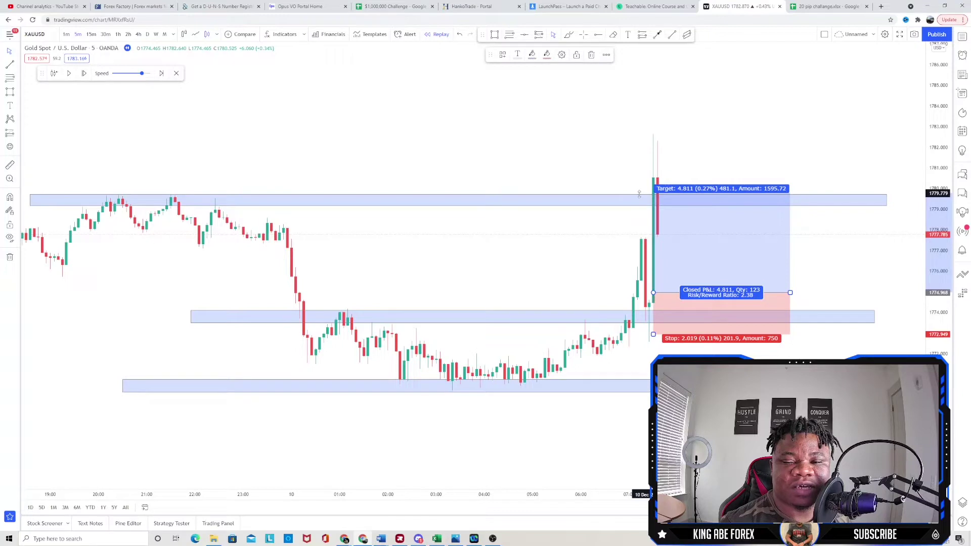
click(544, 178)
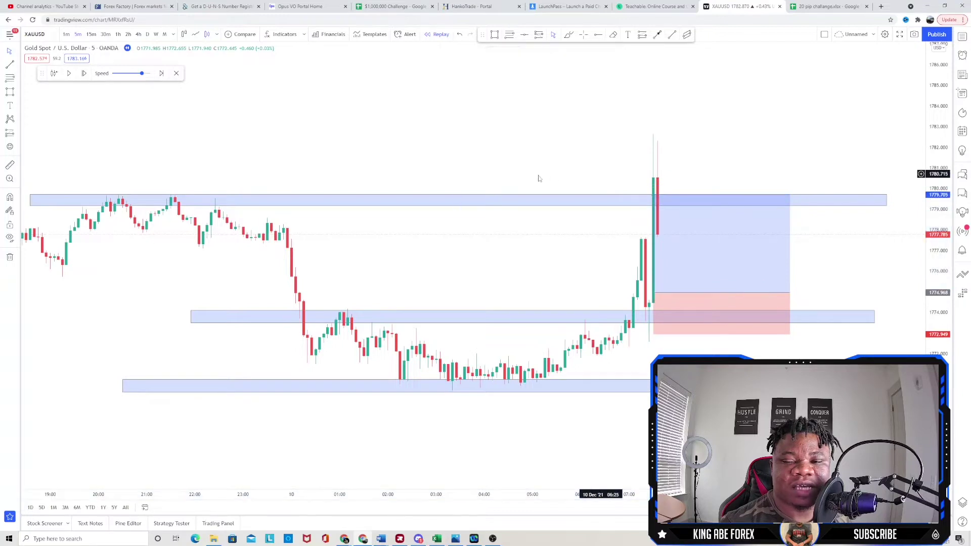
Extend the end of the middle zone near 1774 further forward in time, past 13:00 on 10 Dec
drag(396, 173, 232, 177)
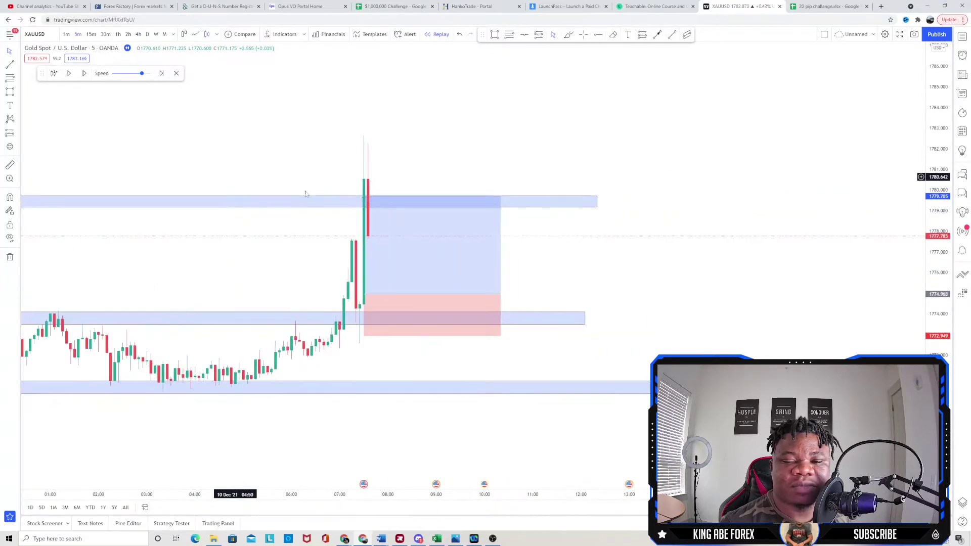
click(584, 317)
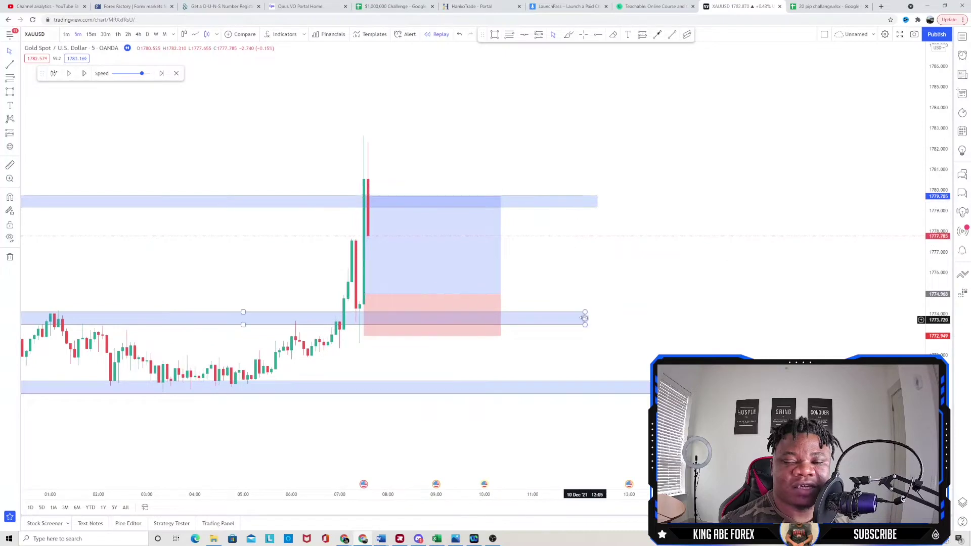
drag(585, 318, 729, 318)
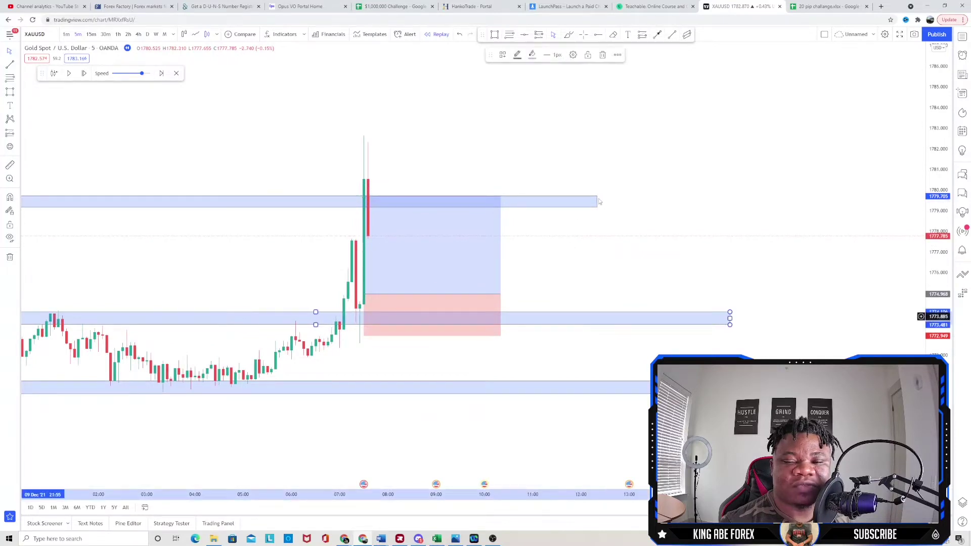
Extend the 1779.7 zone forward to about 16:00 on 10 Dec and back to about 05:40 on 09 Dec
click(597, 201)
drag(597, 201, 774, 202)
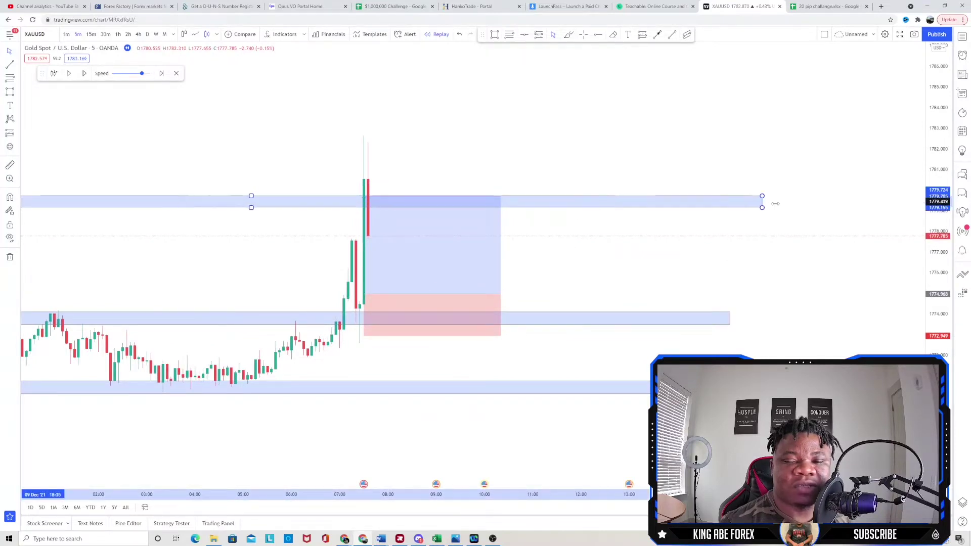
drag(520, 164, 767, 167)
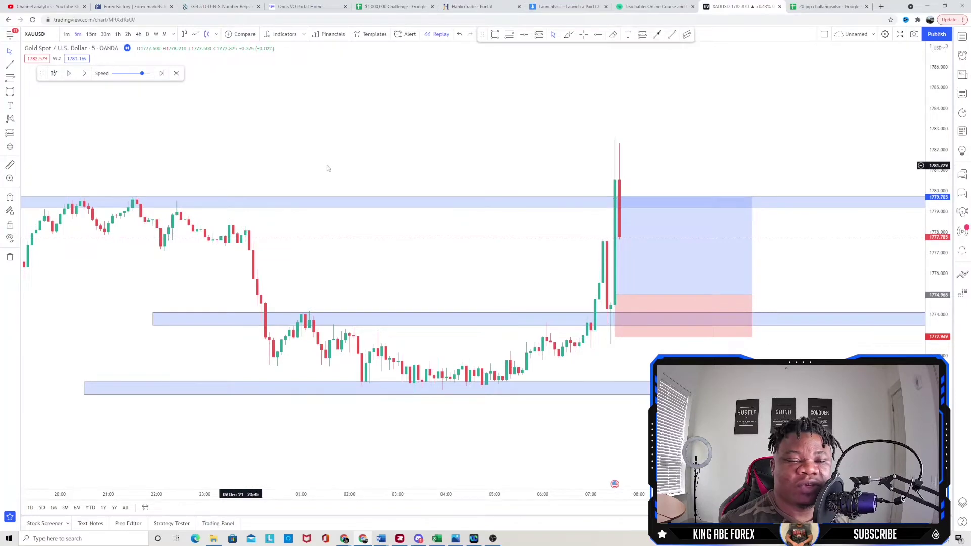
drag(477, 162, 678, 173)
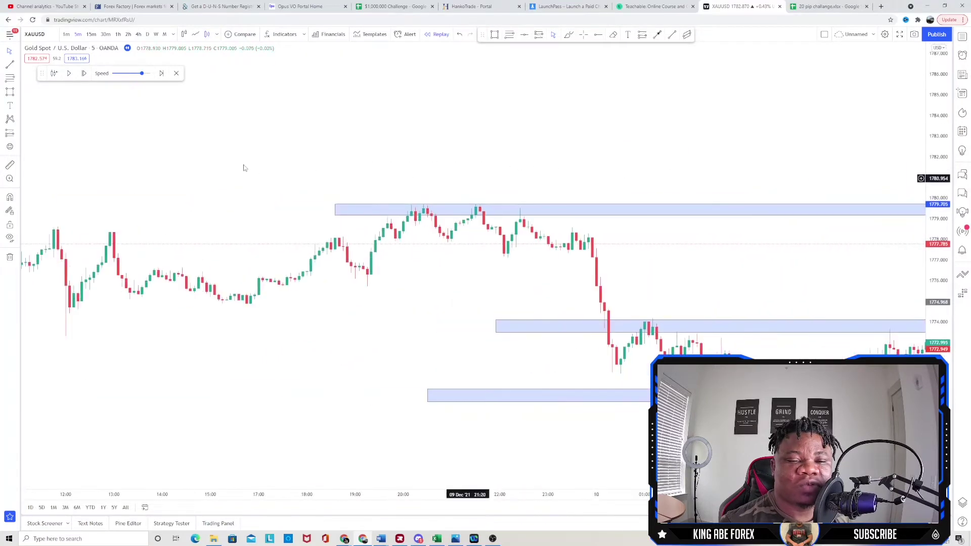
drag(404, 162, 665, 160)
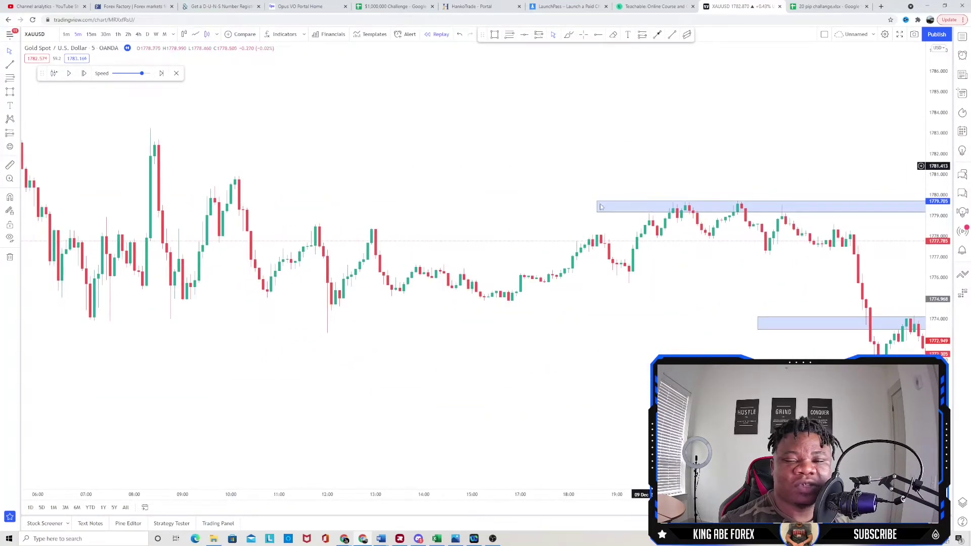
drag(597, 206, 14, 204)
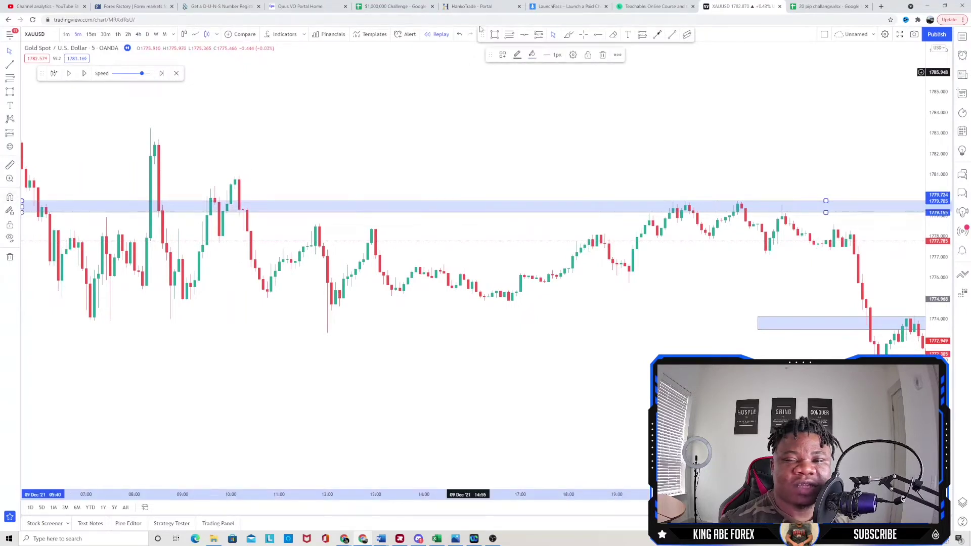
Draw a rectangle zone from about 1782.74 to 1782.20 at the 09 Dec 08:20 high and extend it to about 11:20 on 10 Dec
click(151, 142)
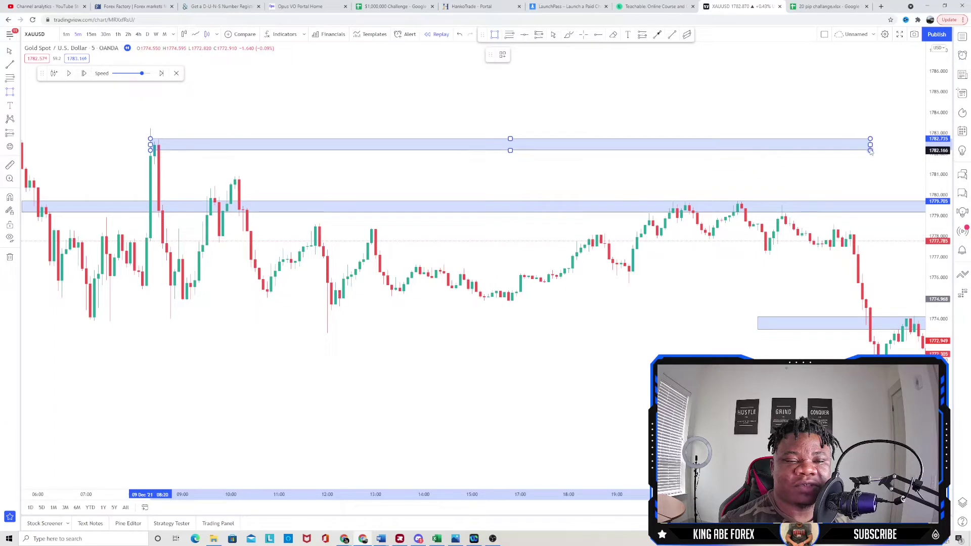
click(870, 151)
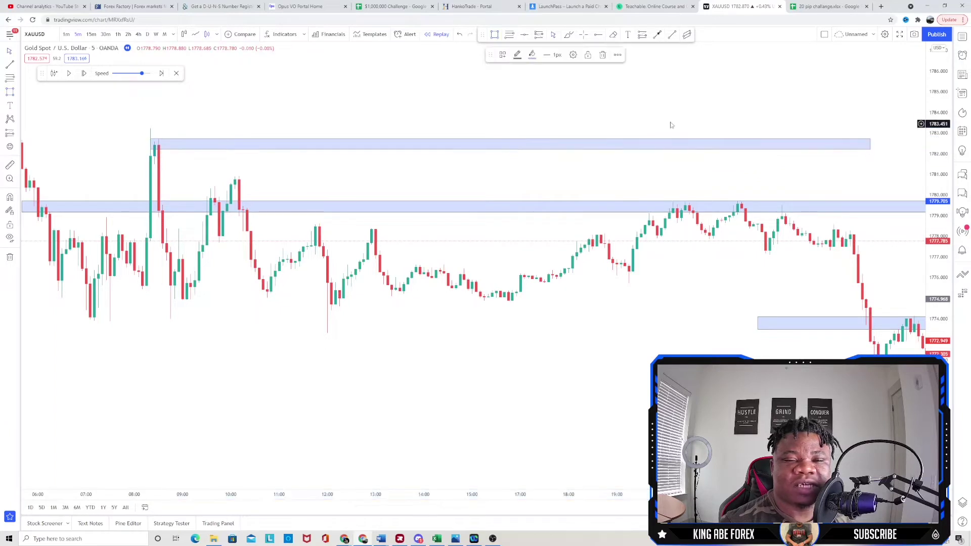
drag(450, 126, 38, 134)
drag(368, 159, 885, 159)
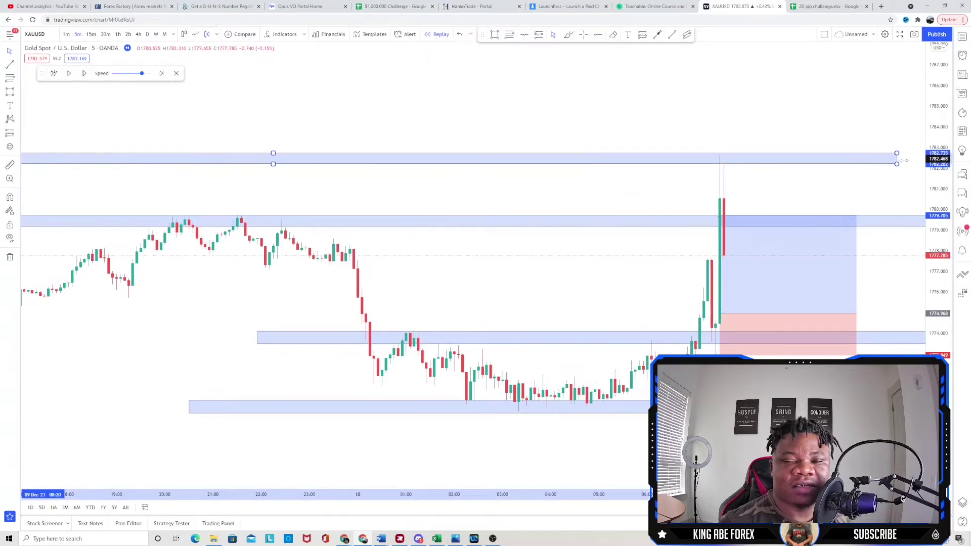
drag(645, 130, 260, 126)
drag(334, 125, 350, 125)
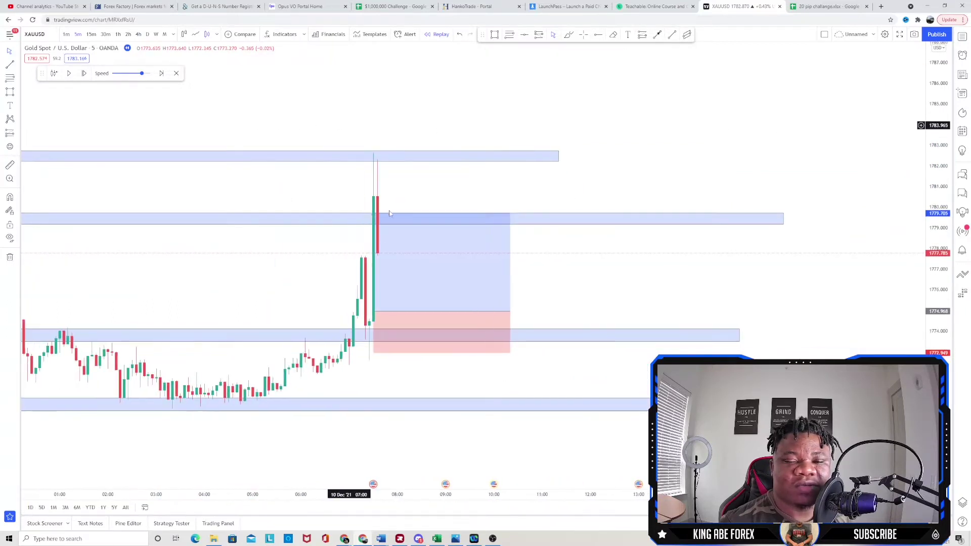
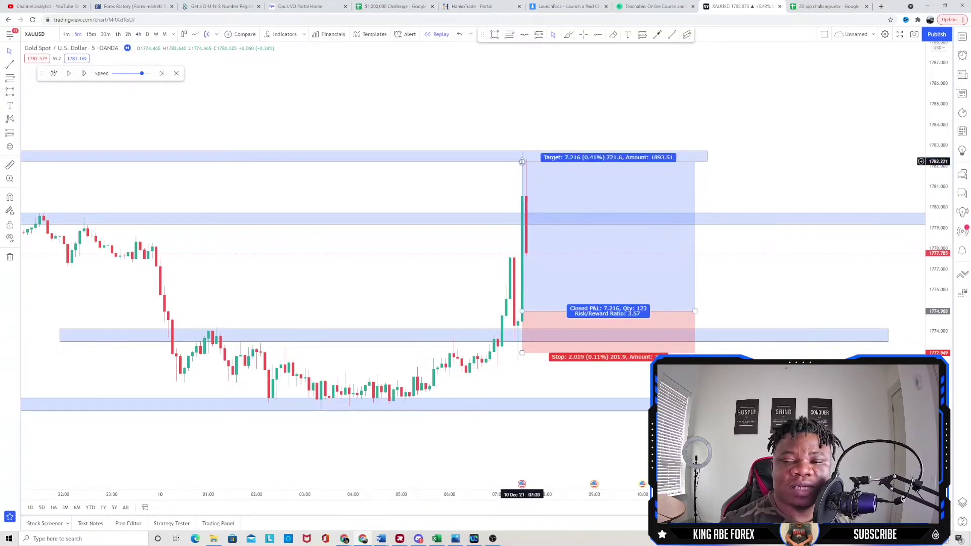
Lower the long position's target to about 1778.40, beneath the 1779.7 zone
click(522, 164)
mouse_move(522, 163)
mouse_down()
mouse_move(507, 284)
mouse_move(513, 240)
mouse_up()
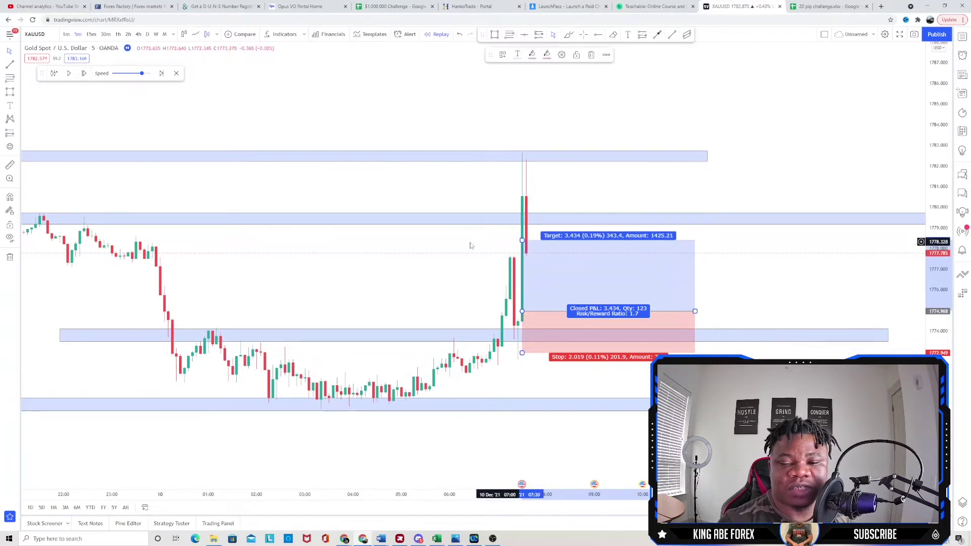
click(390, 241)
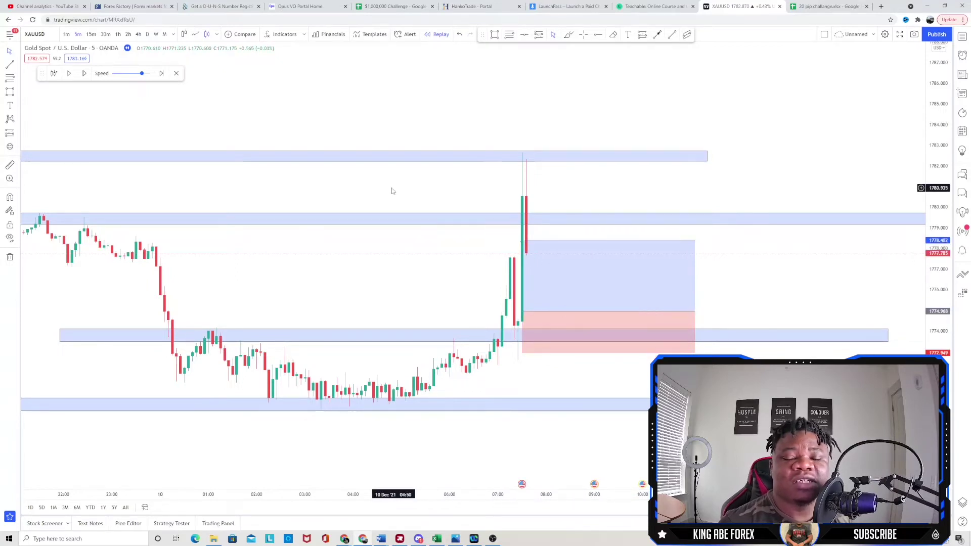
Exit replay mode and remove all drawings from the chart
click(176, 73)
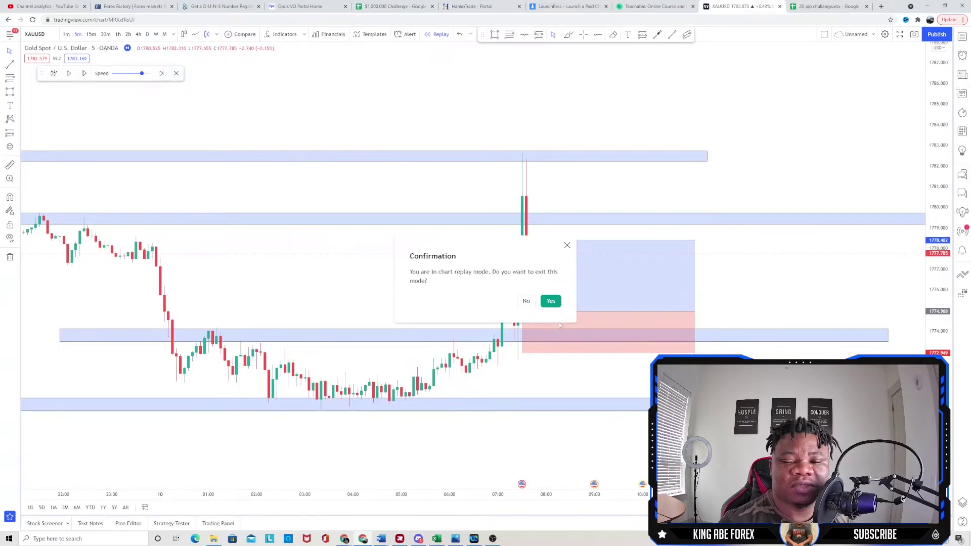
click(551, 301)
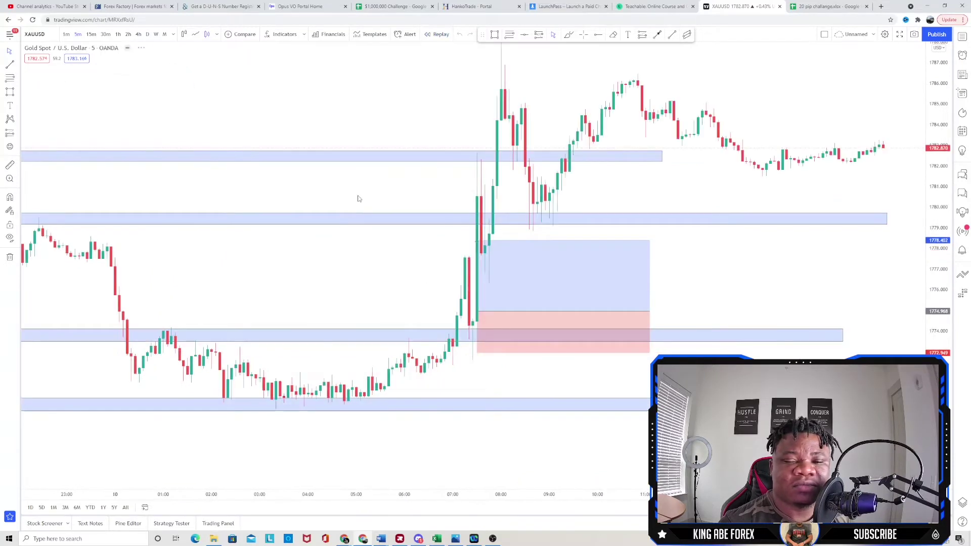
right_click(384, 129)
click(402, 284)
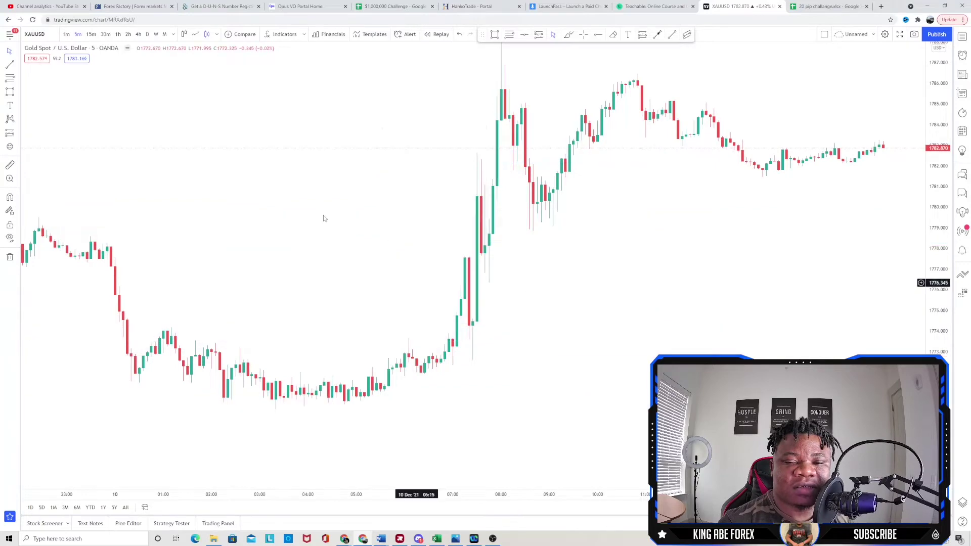
Draw a rectangle zone from about 1787.18 to 1786.68 across the early 09 Dec highs, starting at 01:20
drag(385, 251, 415, 308)
drag(611, 255, 867, 238)
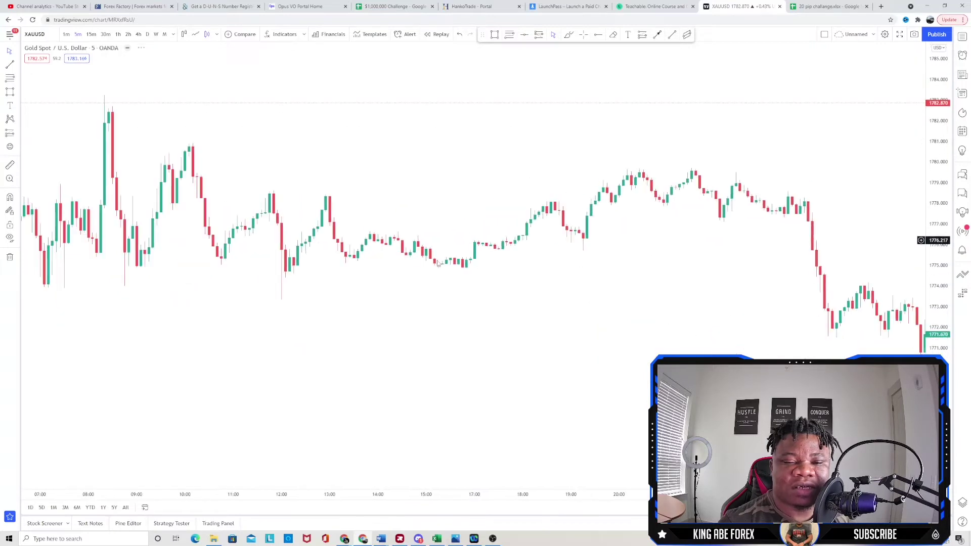
drag(375, 256, 549, 256)
drag(253, 256, 671, 256)
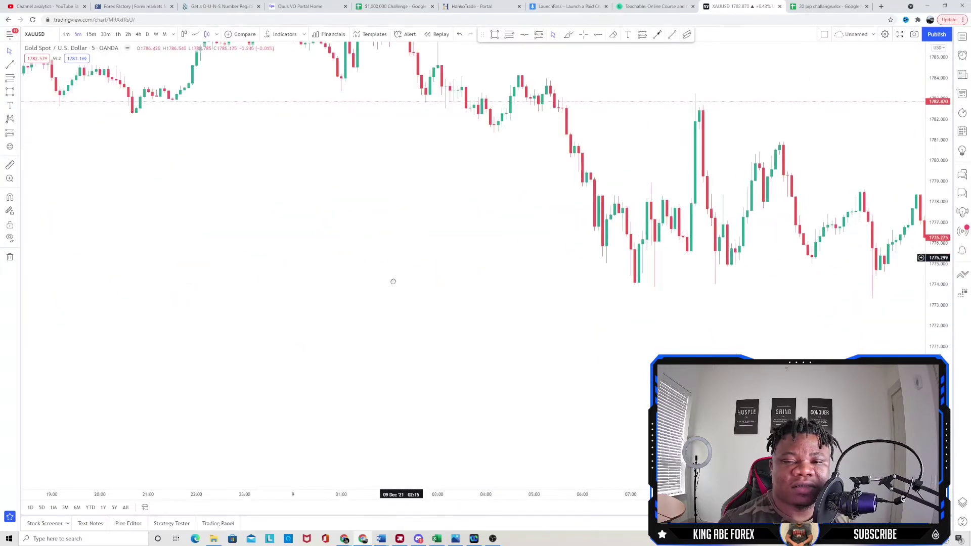
drag(393, 282, 416, 347)
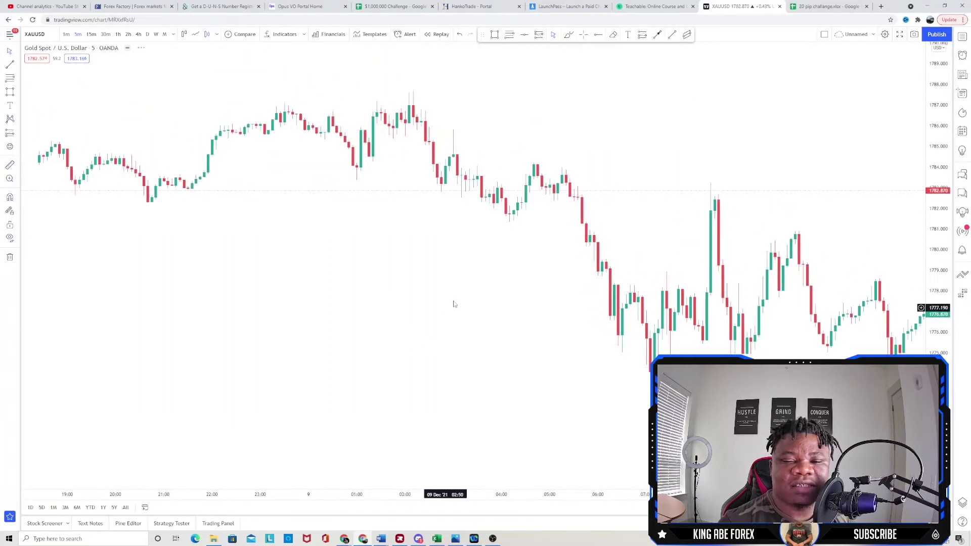
drag(418, 301, 357, 303)
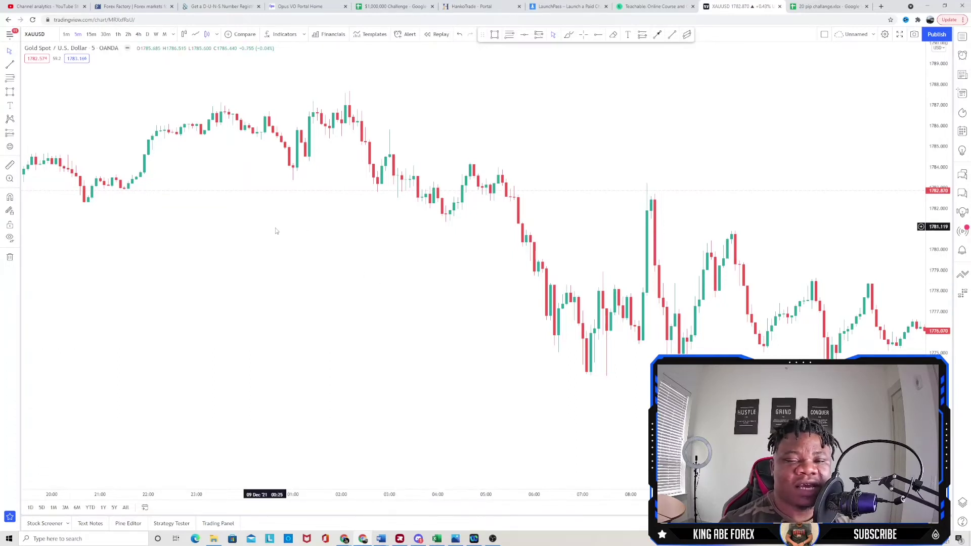
drag(289, 230, 340, 231)
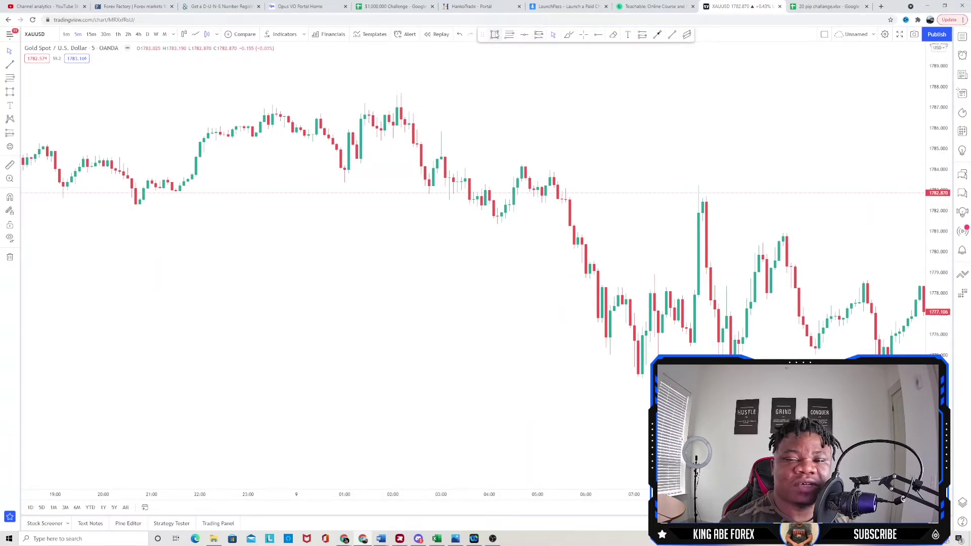
click(360, 104)
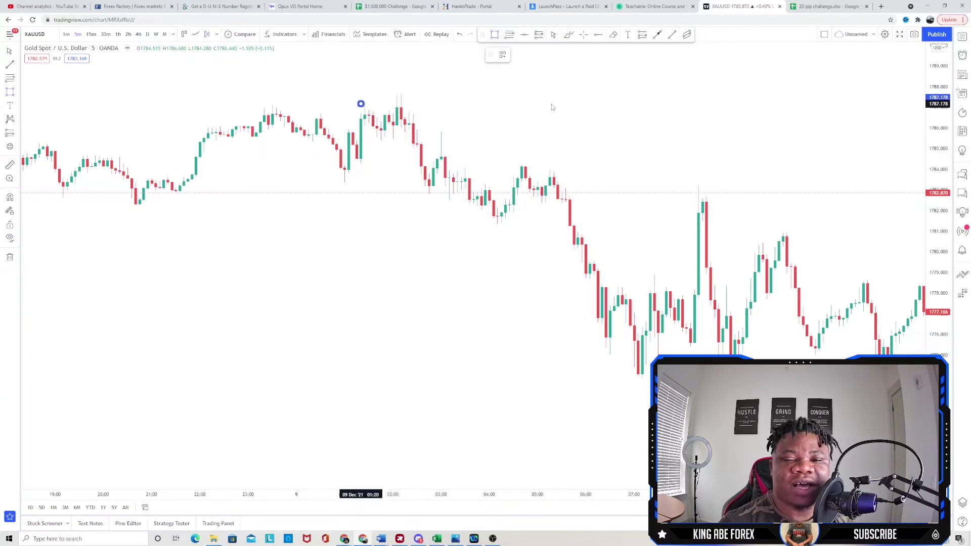
click(505, 104)
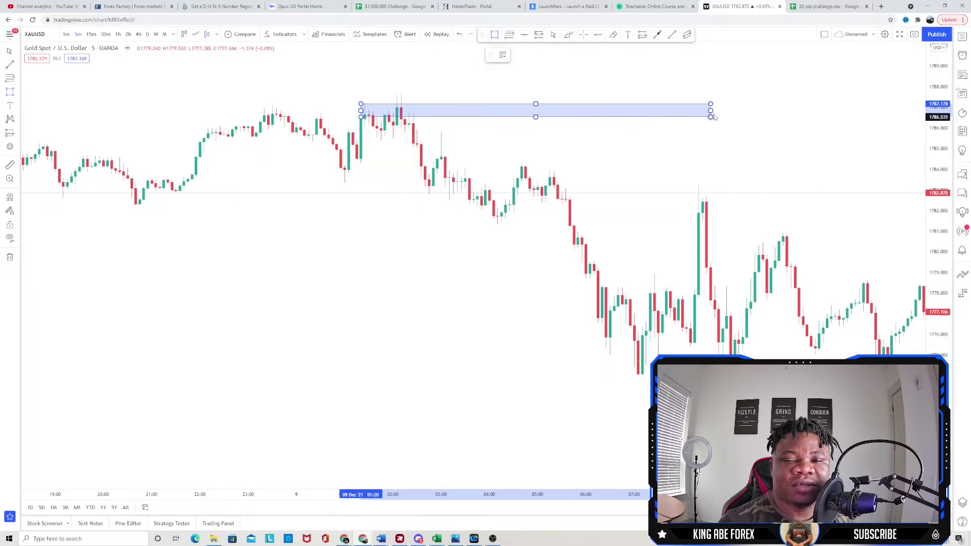
click(714, 114)
Extend the 1787 zone back to about 19:20 on 08 Dec and forward to about 12:35 on 09 Dec
drag(361, 112, 356, 114)
mouse_move(89, 114)
mouse_down()
mouse_move(152, 113)
mouse_move(71, 113)
mouse_up()
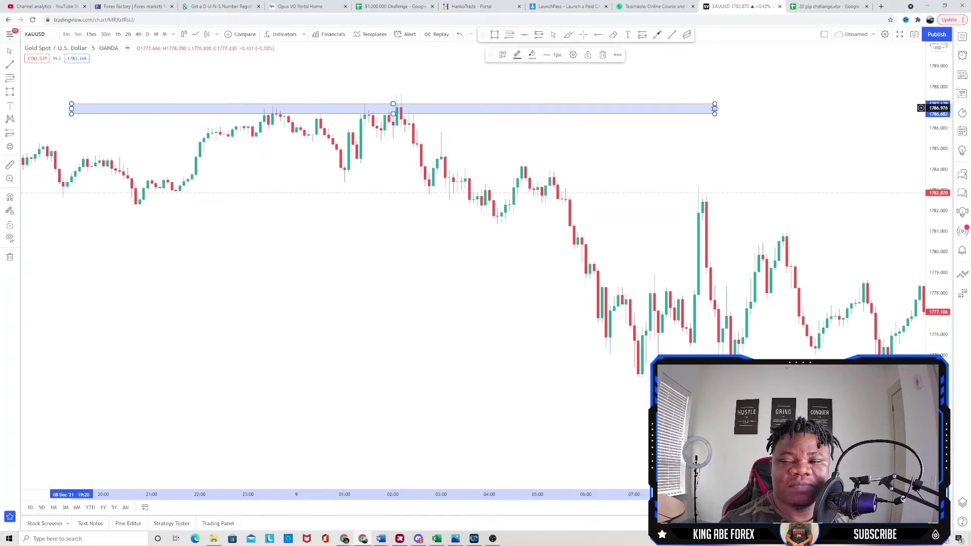
drag(715, 109, 903, 112)
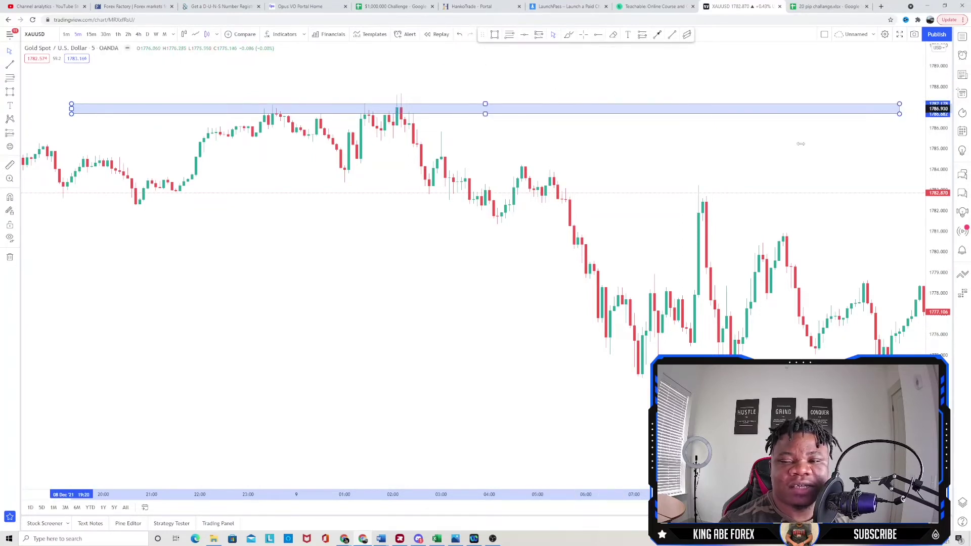
click(801, 144)
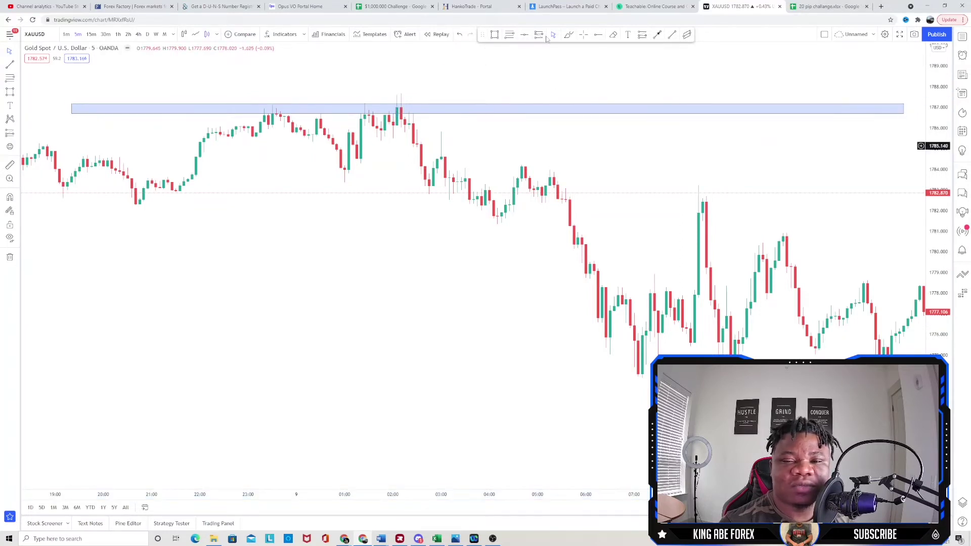
Draw a second rectangle zone from about 1784.08 to 1783.62 at 00:40 on 09 Dec and extend its start back to about 18:20 on 08 Dec
click(328, 167)
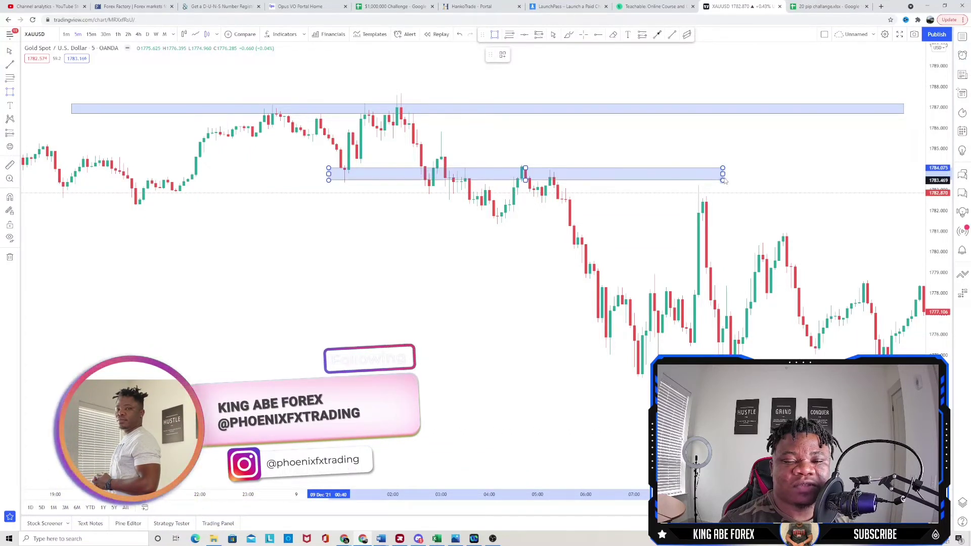
click(723, 177)
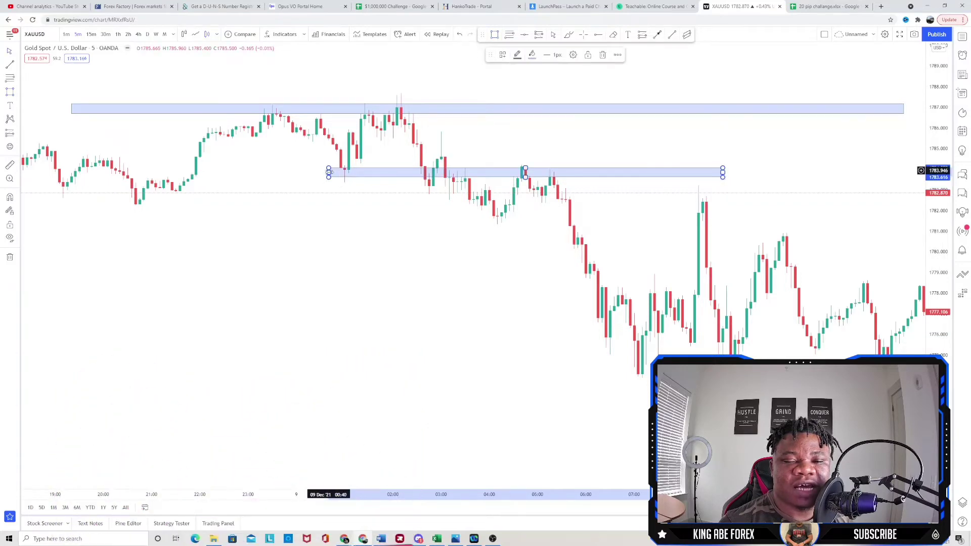
drag(329, 173, 244, 174)
drag(2, 174, 7, 166)
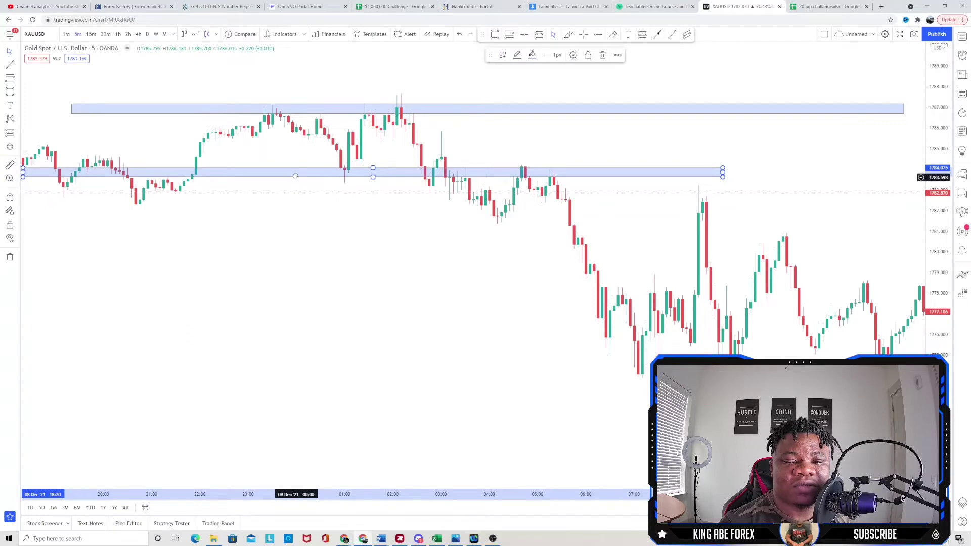
Move the lower zone slightly up to about 1784.3–1783.9 and extend its end to about 13:00 on 09 Dec
drag(293, 176, 286, 173)
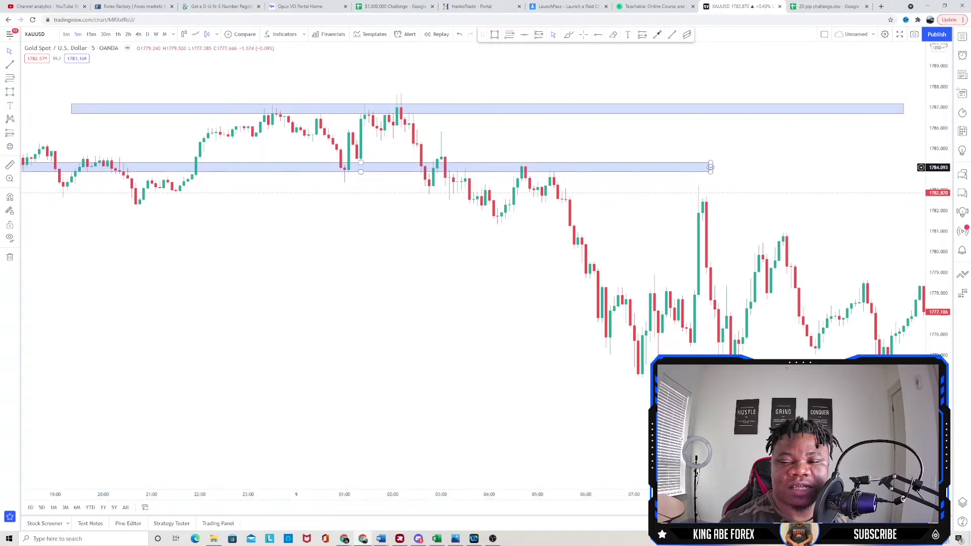
drag(710, 167, 924, 167)
click(498, 242)
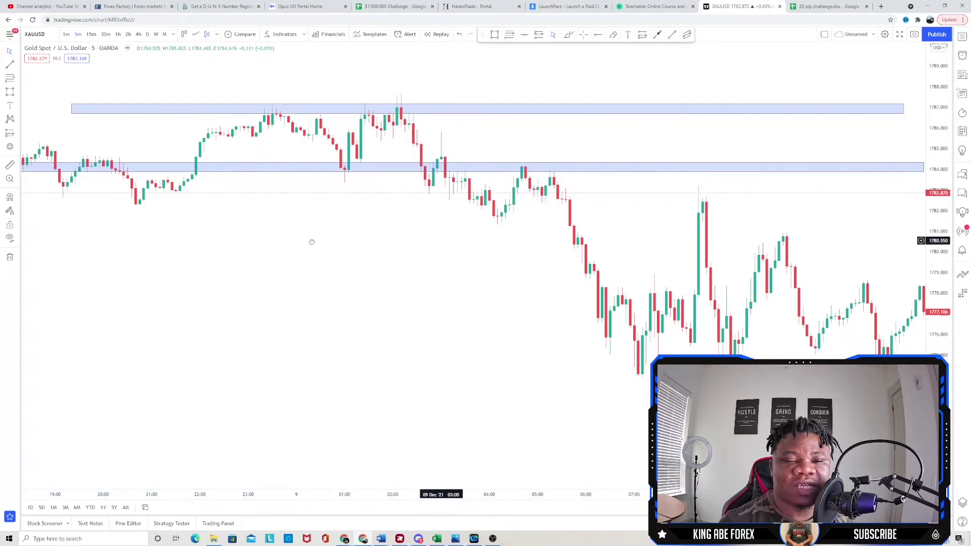
Start bar replay from the 03:05 candle on 09 Dec, just after price breaks below the lower zone
drag(441, 238, 292, 242)
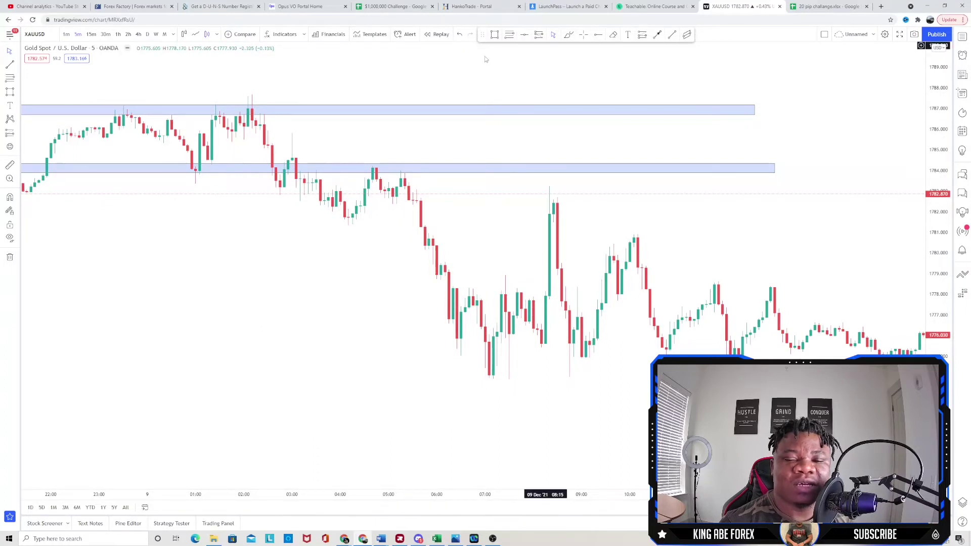
click(437, 35)
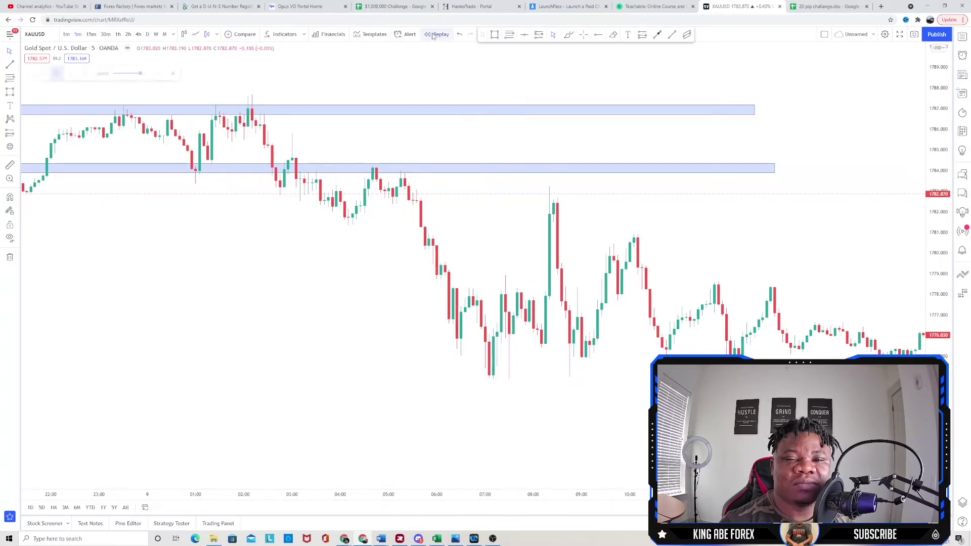
click(299, 150)
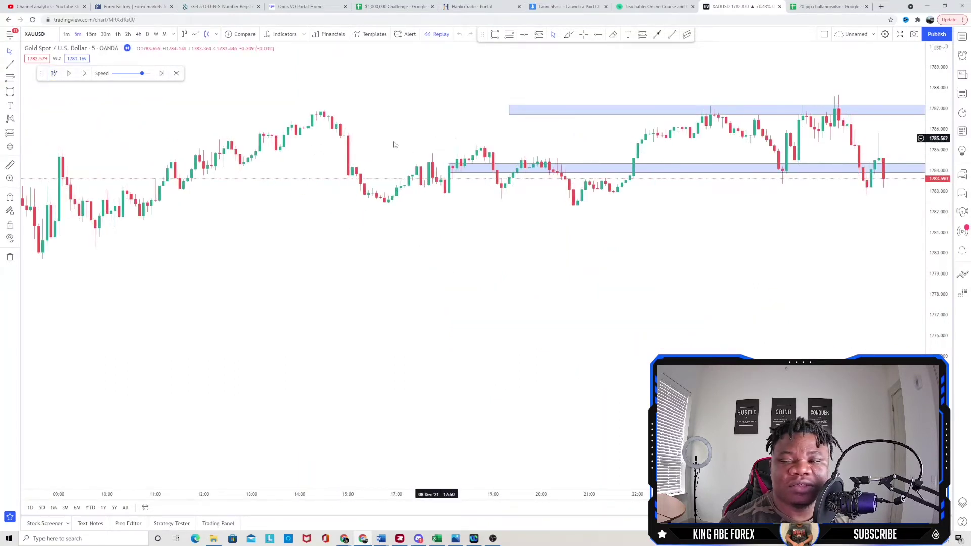
drag(233, 151, 0, 158)
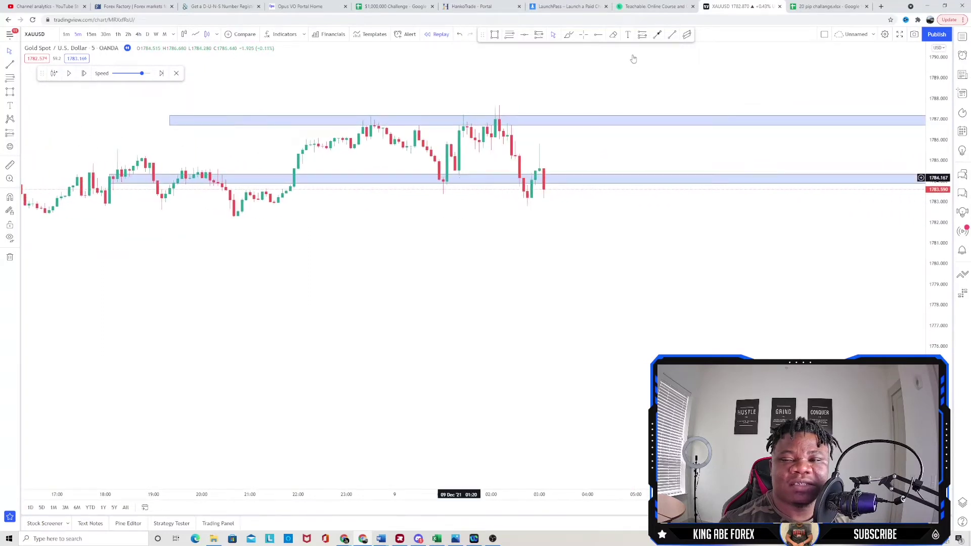
Circle with the brush the candles breaking below the lower zone around 02:45 and the tip of the long upper wick at about 03:00
click(568, 34)
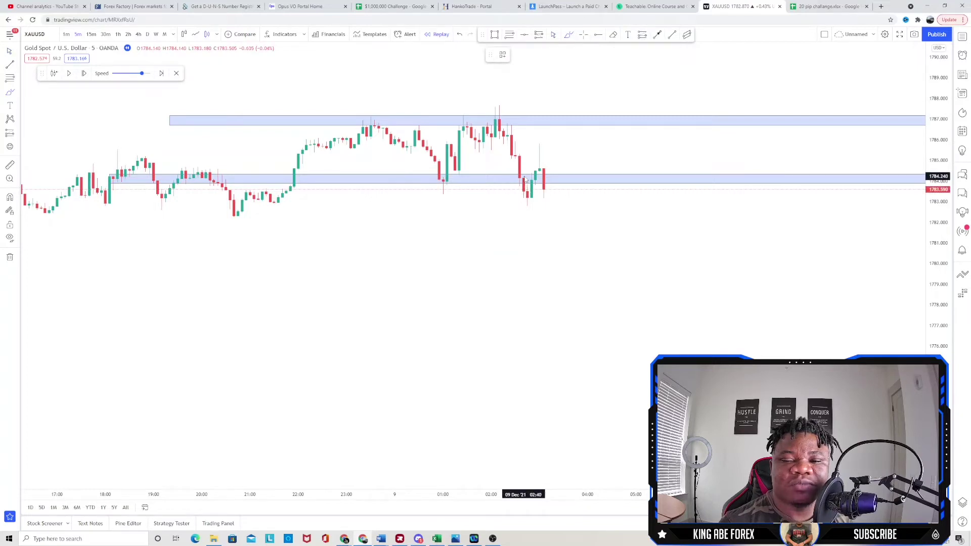
mouse_move(523, 178)
mouse_down()
mouse_move(514, 193)
mouse_move(534, 191)
mouse_up()
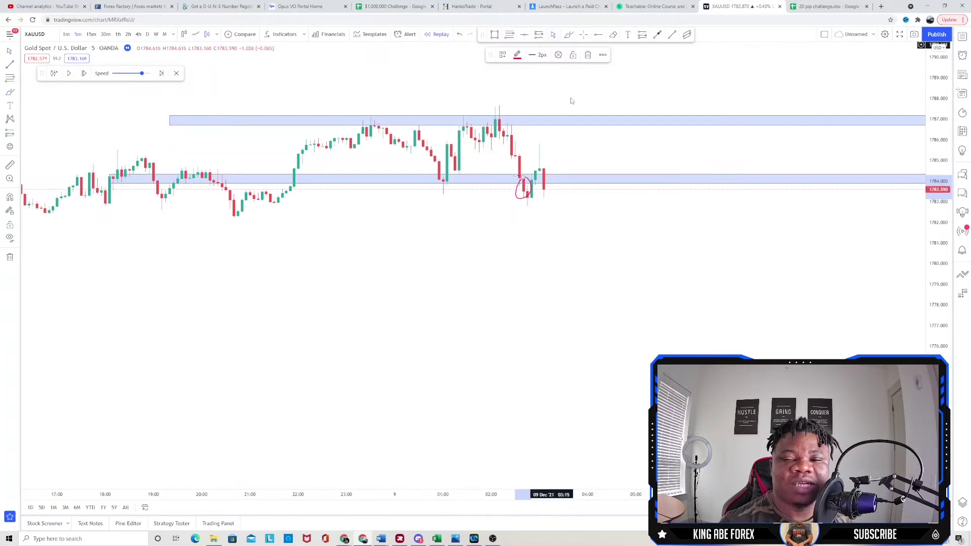
drag(432, 104, 360, 111)
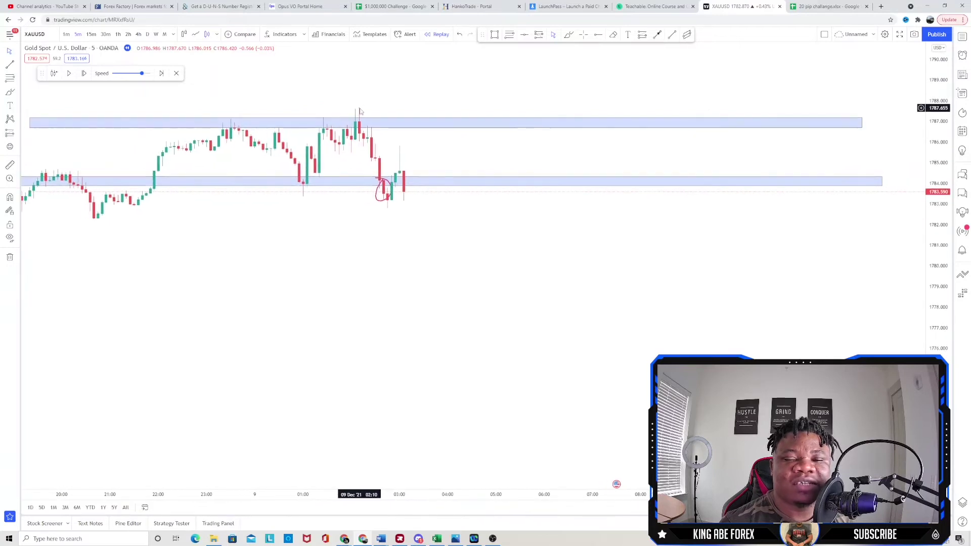
click(404, 182)
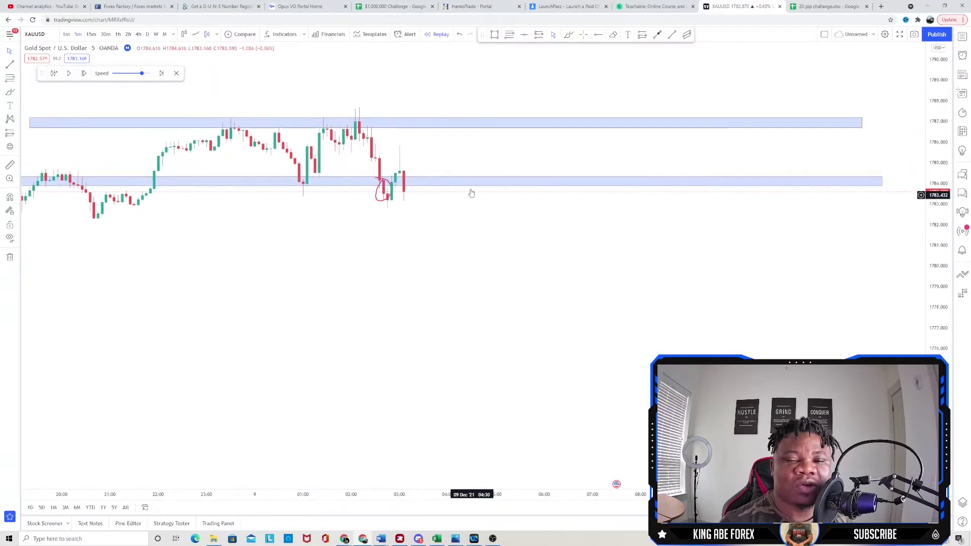
click(282, 161)
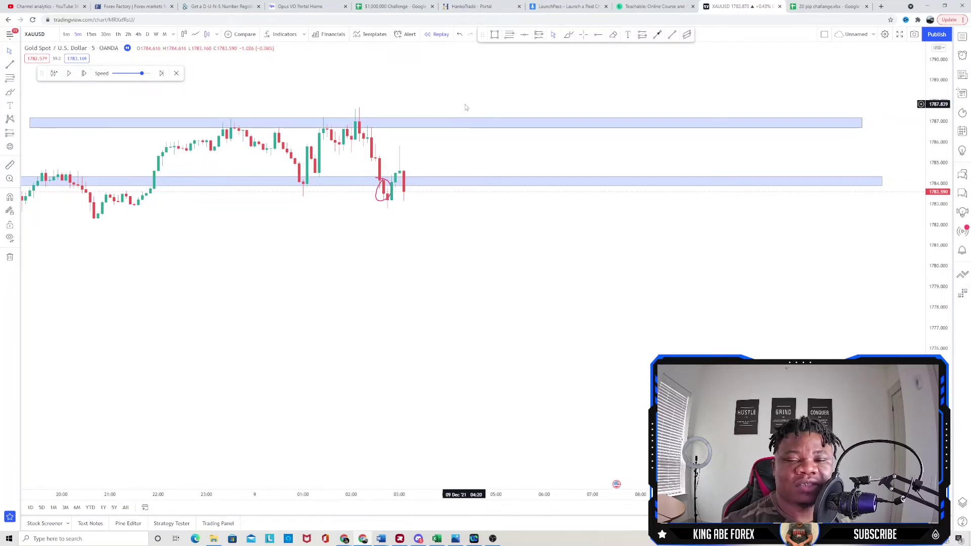
click(568, 35)
drag(401, 145, 400, 148)
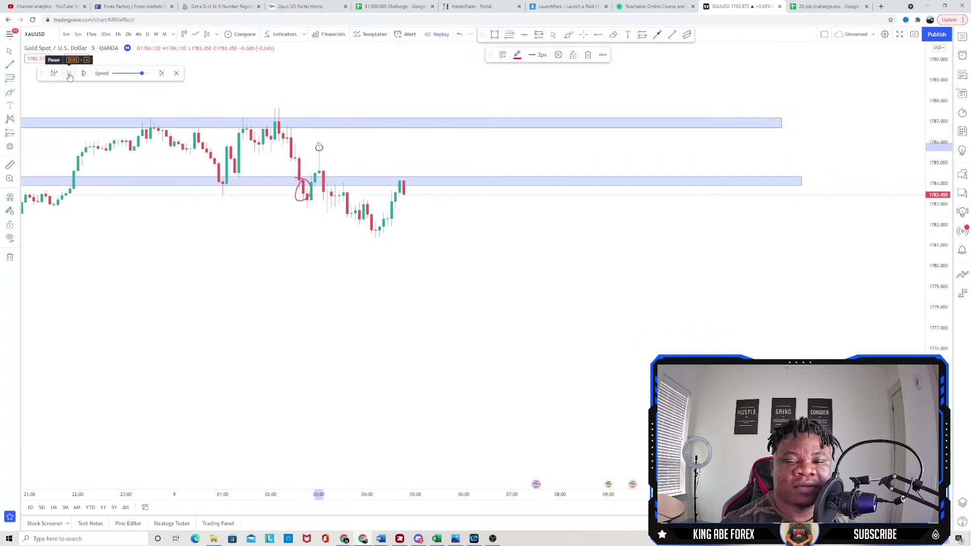
Play the bar replay forward, pausing after the lower-zone retest at about 05:05, and continue to the 05:25 candle
click(69, 74)
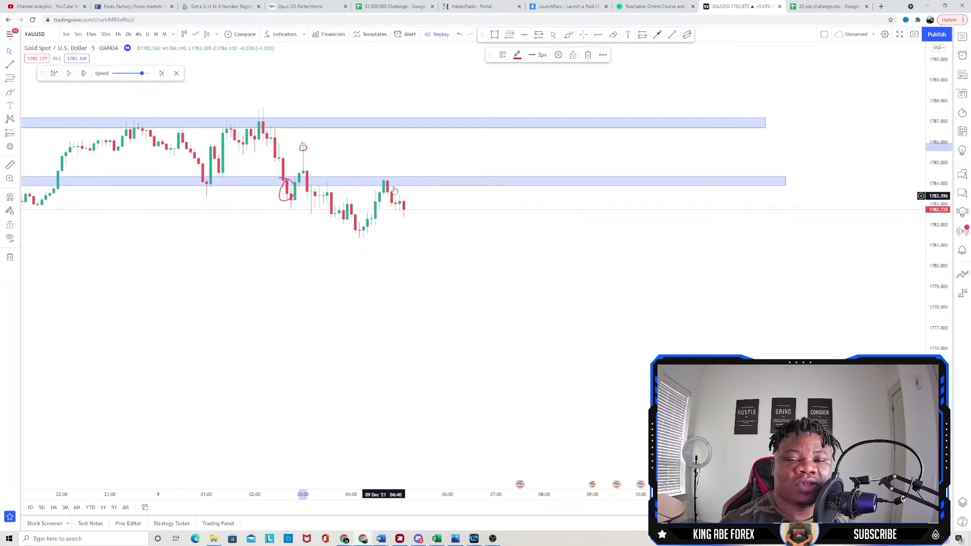
click(208, 183)
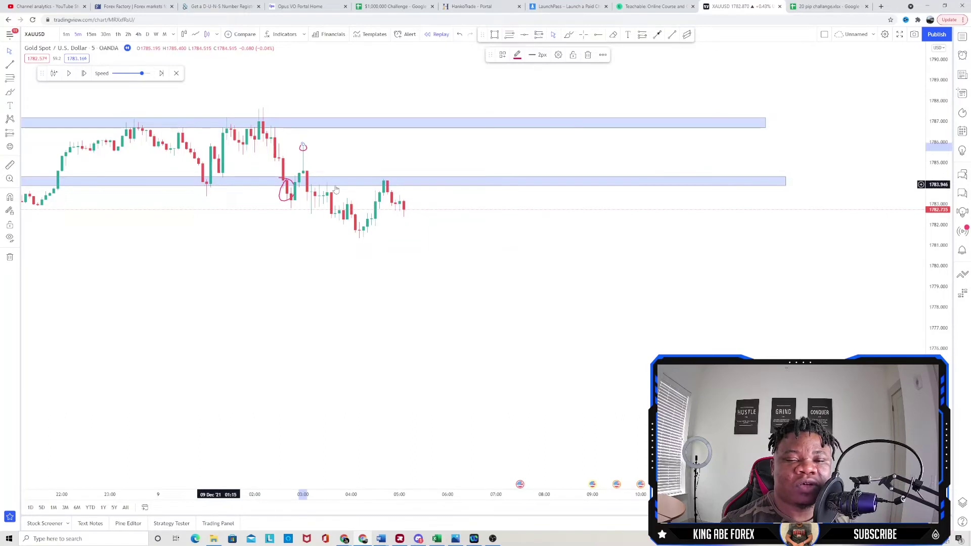
click(372, 191)
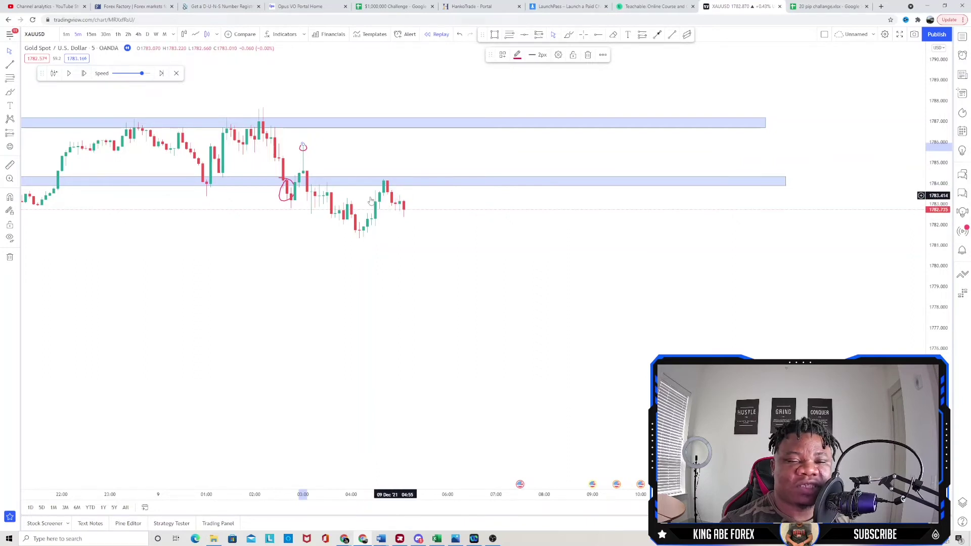
click(68, 74)
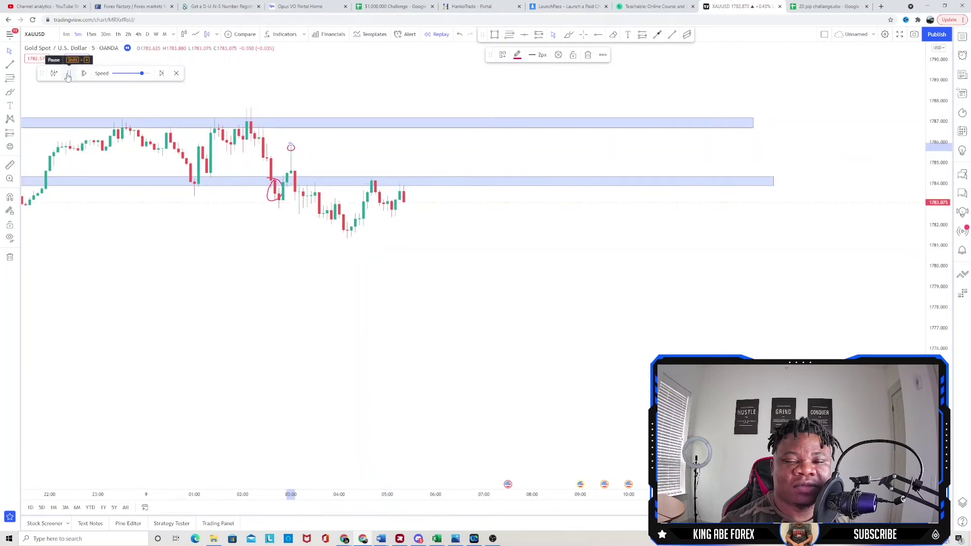
click(68, 74)
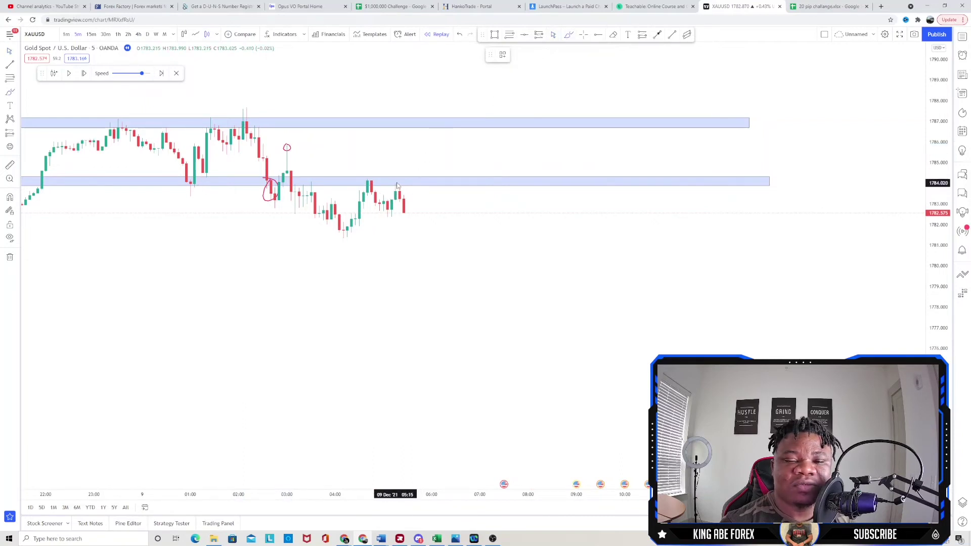
drag(396, 184, 395, 183)
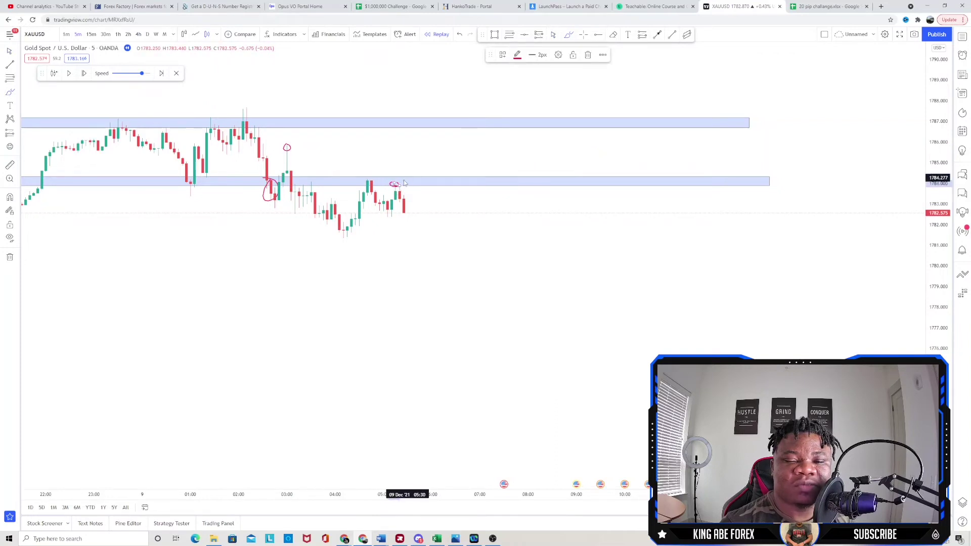
click(587, 55)
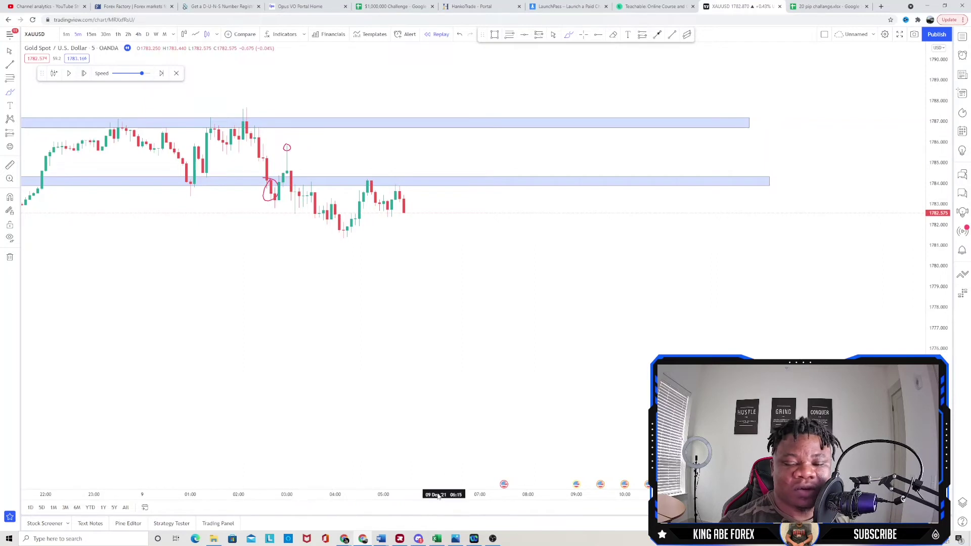
click(467, 472)
drag(243, 334, 403, 340)
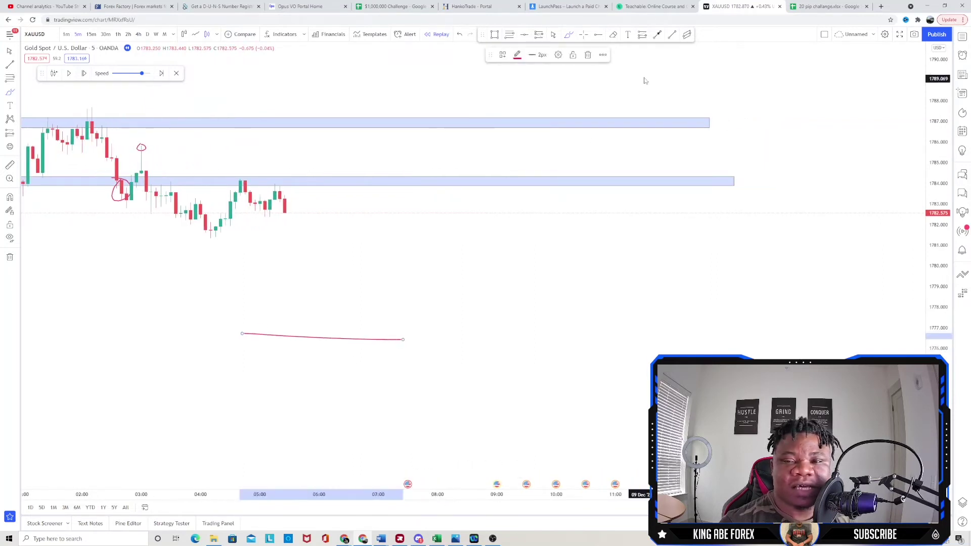
click(587, 55)
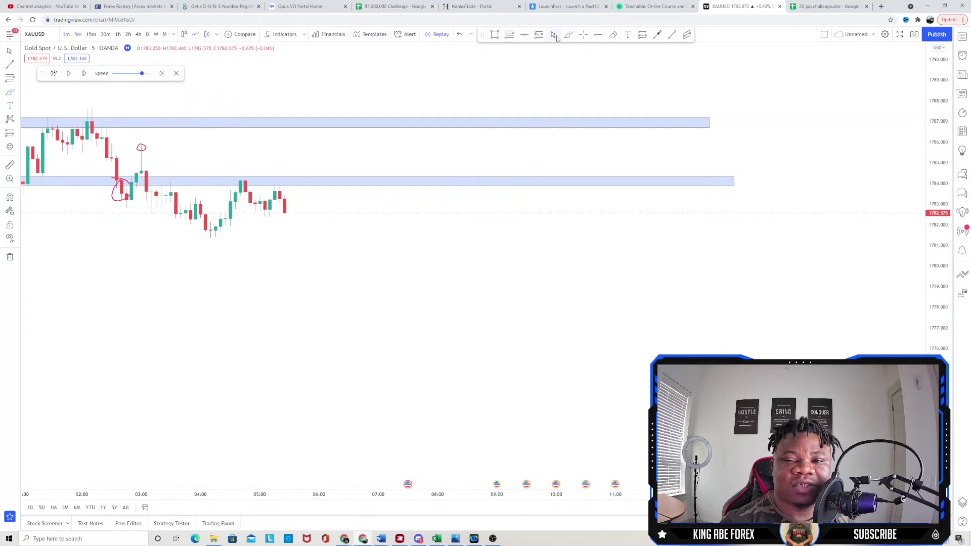
Place a short position at about 05:35 on 09 Dec with entry 1782.845, stop 1784.11 and target 1781.58
mouse_move(232, 258)
mouse_down()
mouse_move(335, 255)
mouse_move(316, 253)
mouse_up()
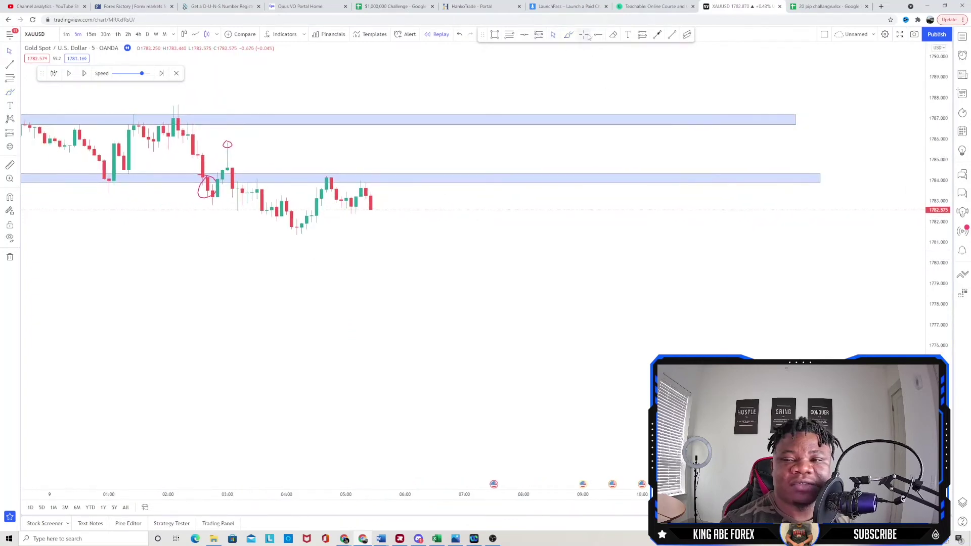
click(375, 205)
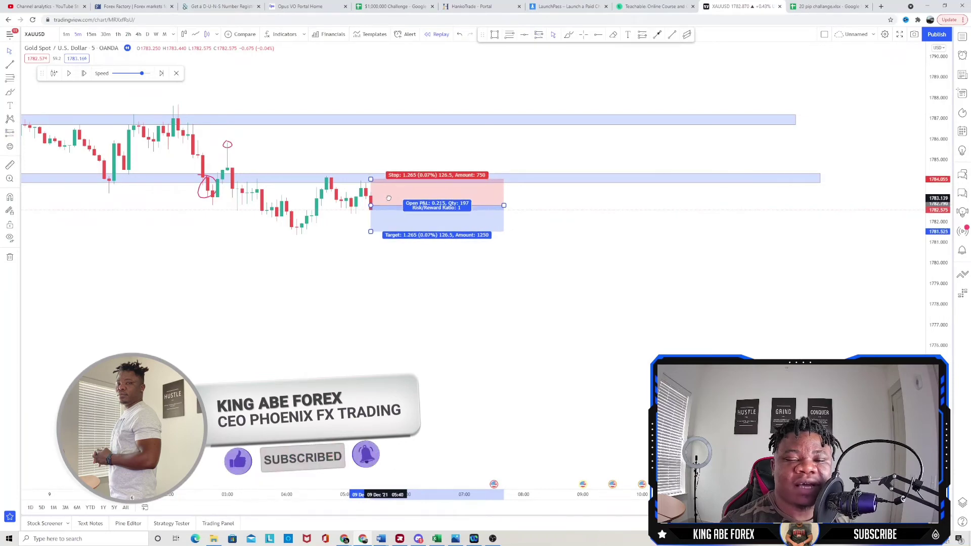
drag(391, 197, 393, 197)
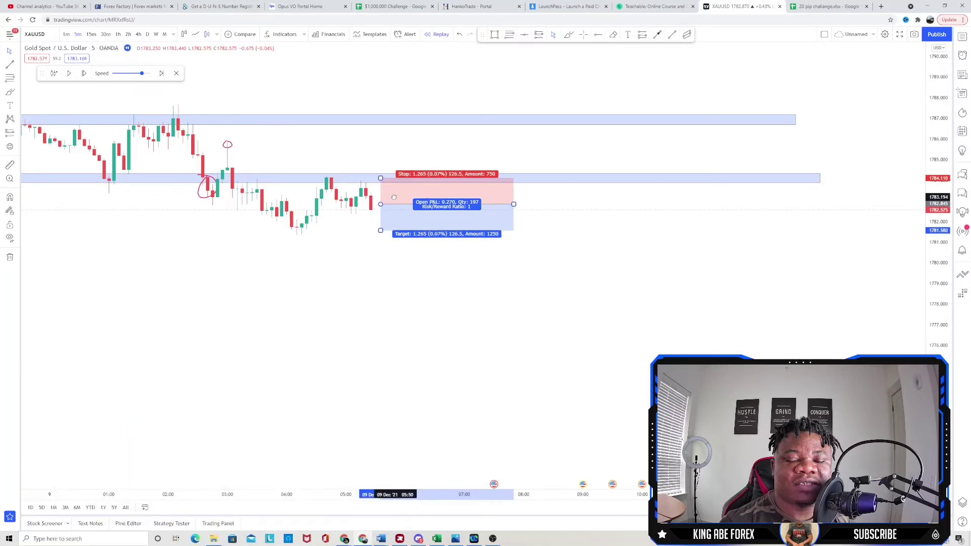
click(307, 273)
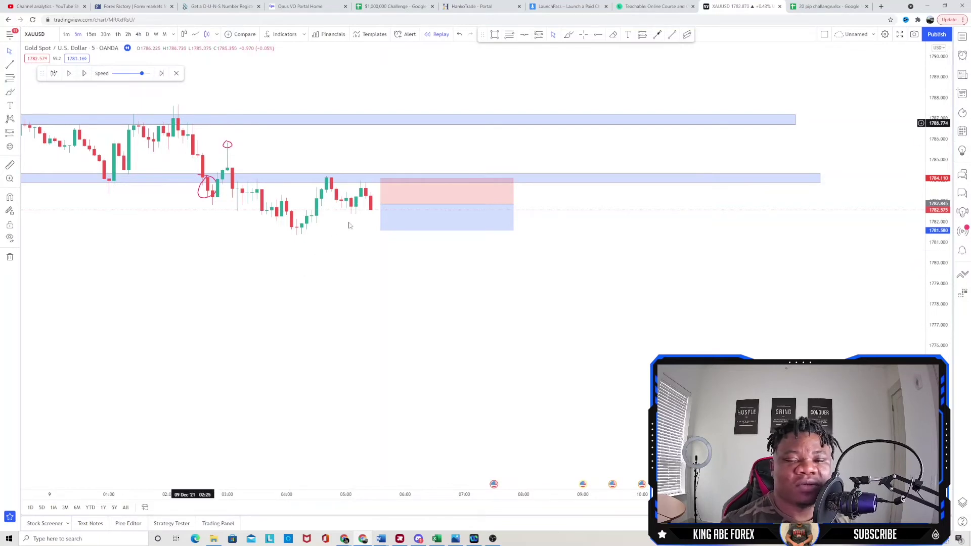
Raise the short position's stop level above the lower zone to about 1784.956
click(392, 211)
click(382, 205)
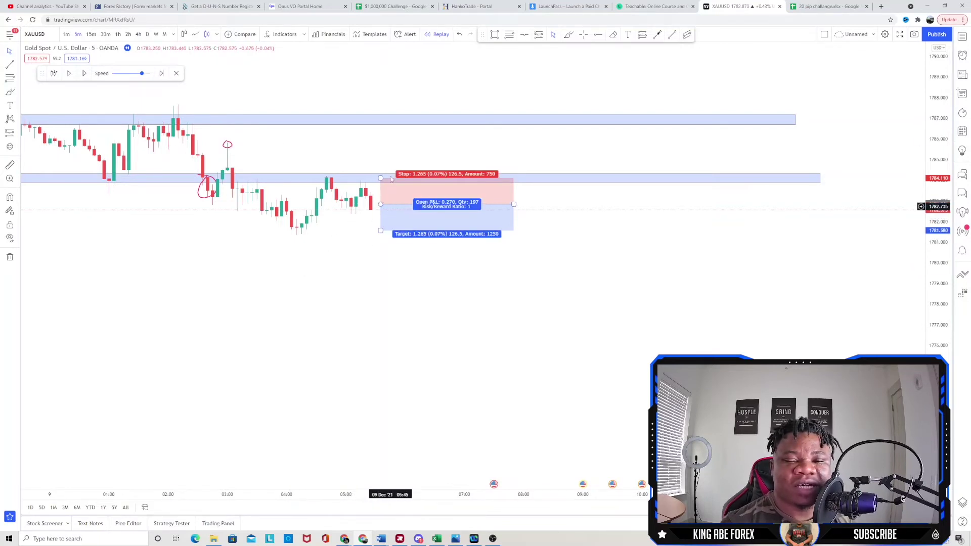
drag(381, 182, 381, 160)
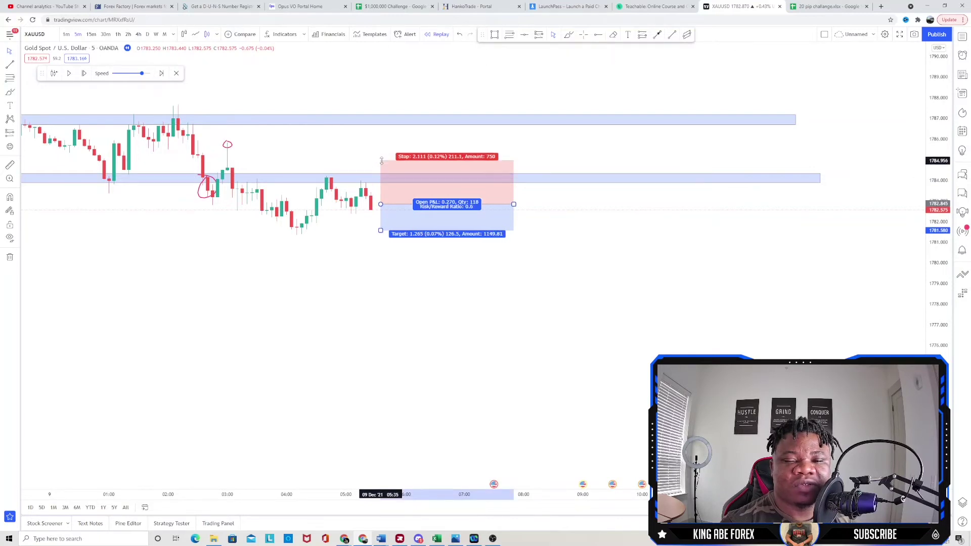
click(172, 270)
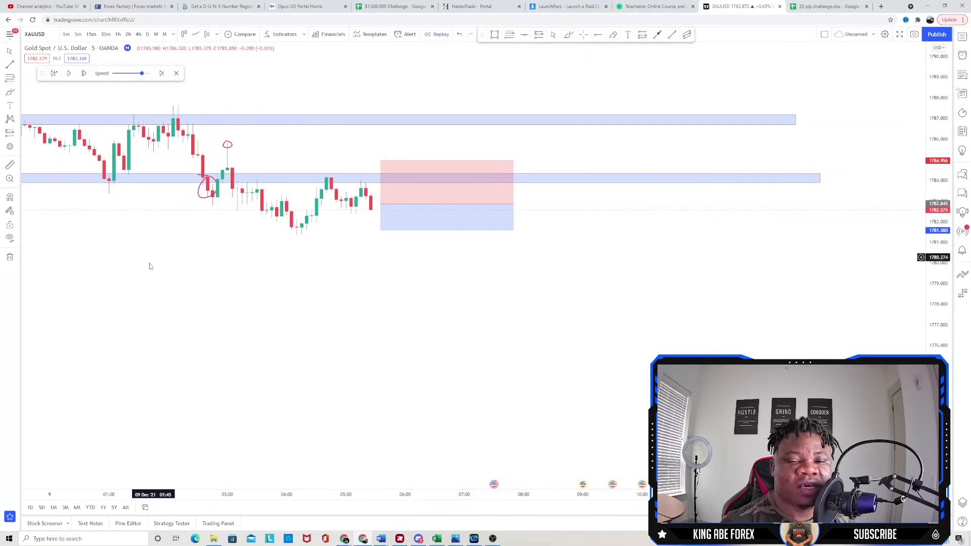
Draw a rectangle zone at the 08 Dec low, from about 1780.09 to 1779.47, starting at 08:30
drag(207, 266, 814, 258)
drag(480, 275, 691, 232)
drag(162, 283, 299, 283)
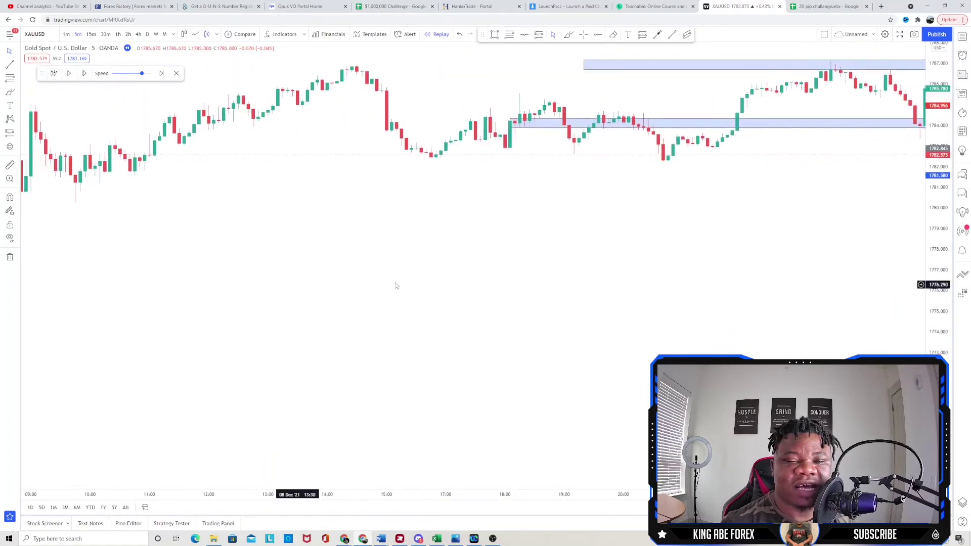
drag(559, 279, 731, 275)
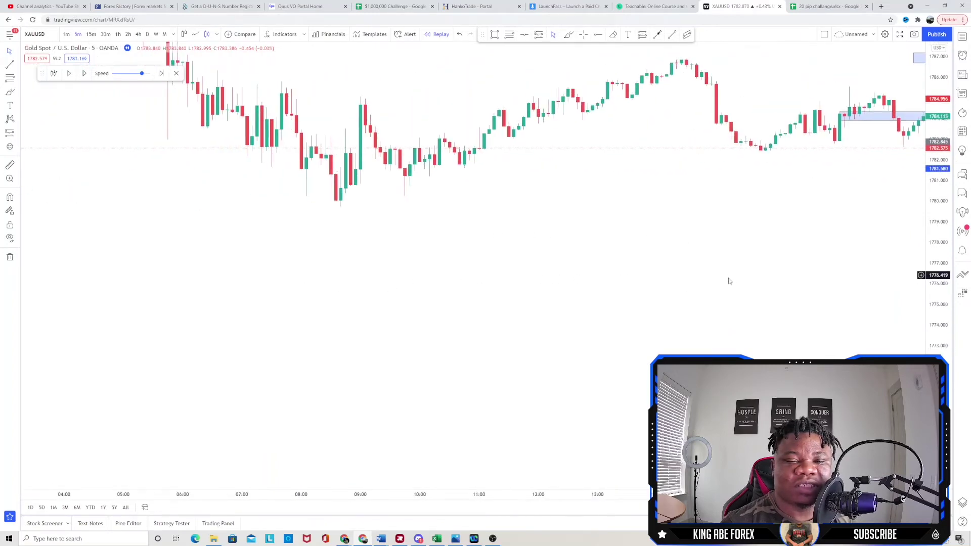
click(494, 34)
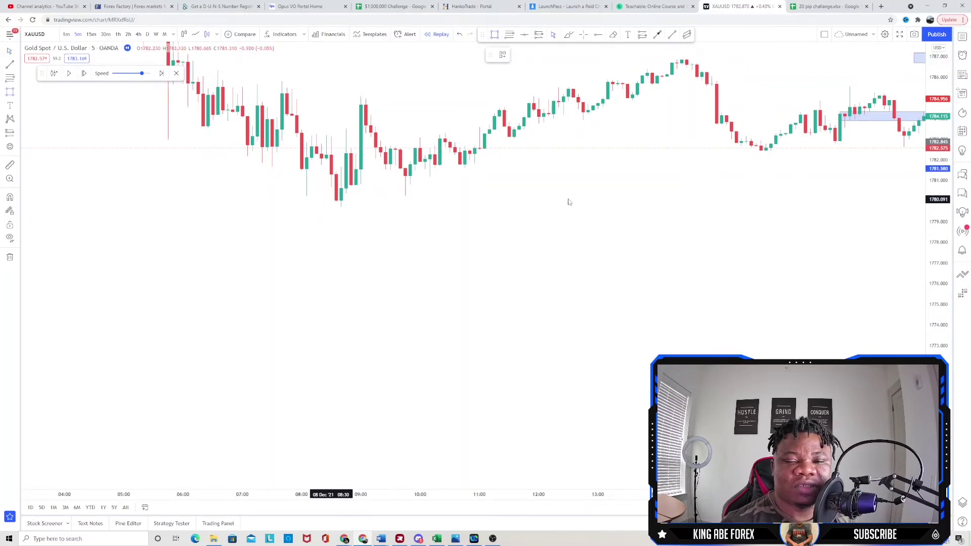
click(820, 212)
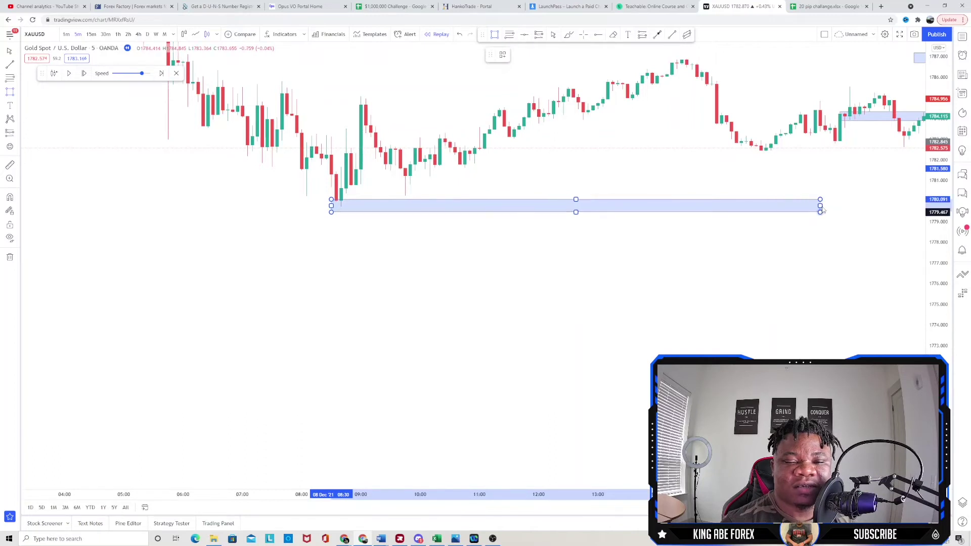
drag(820, 212, 823, 218)
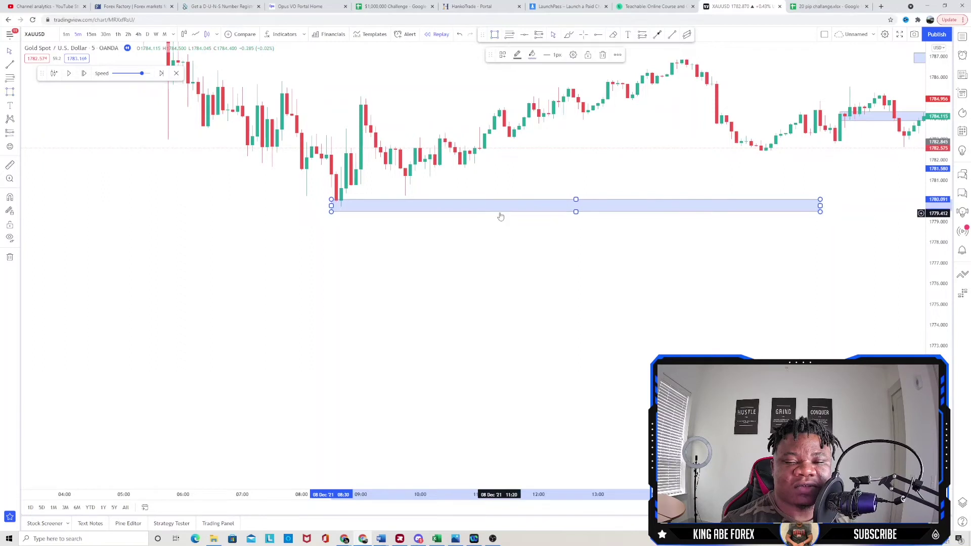
Move the new zone to about 1780.5–1779.9 with its start at 06:55, and extend its end to about 18:30 on 08 Dec
drag(439, 209, 403, 204)
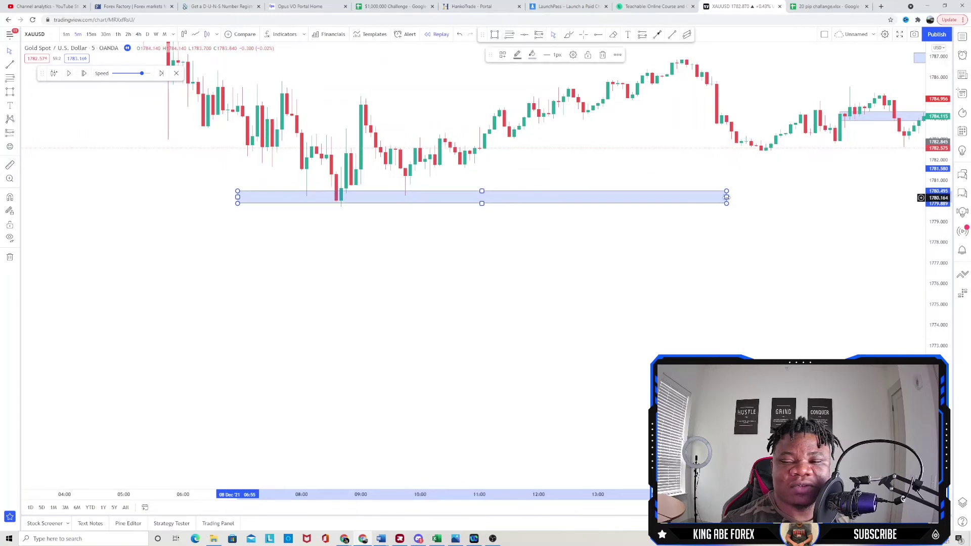
drag(726, 196, 925, 197)
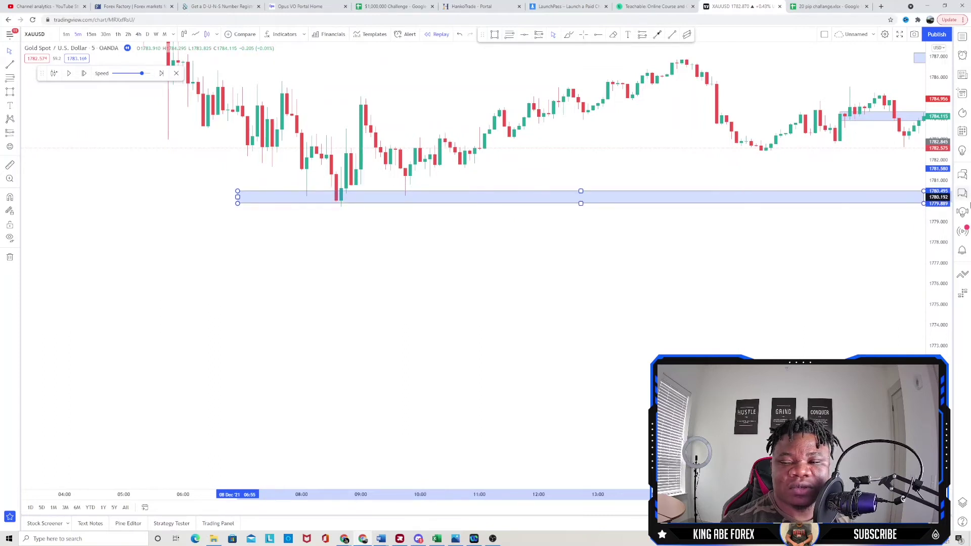
click(541, 263)
Extend the start of the 1780 zone back through 07 Dec to about 22:30 on 06 Dec
drag(338, 244, 103, 233)
drag(2, 234, 2, 231)
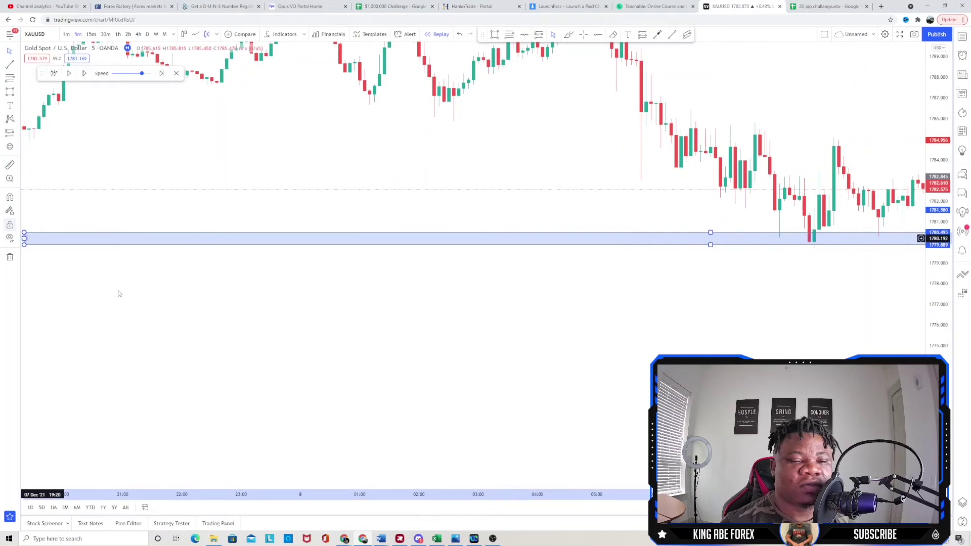
drag(372, 281, 810, 261)
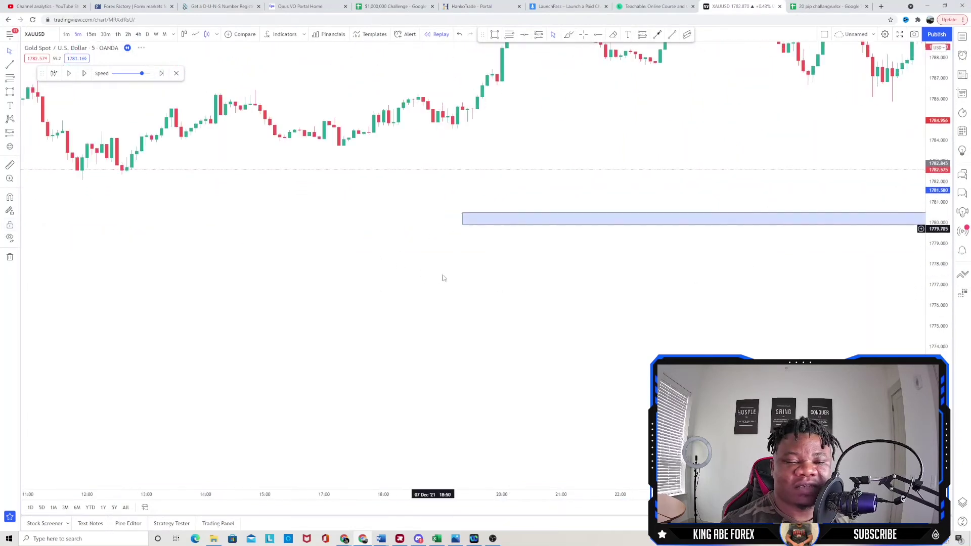
drag(664, 299, 841, 314)
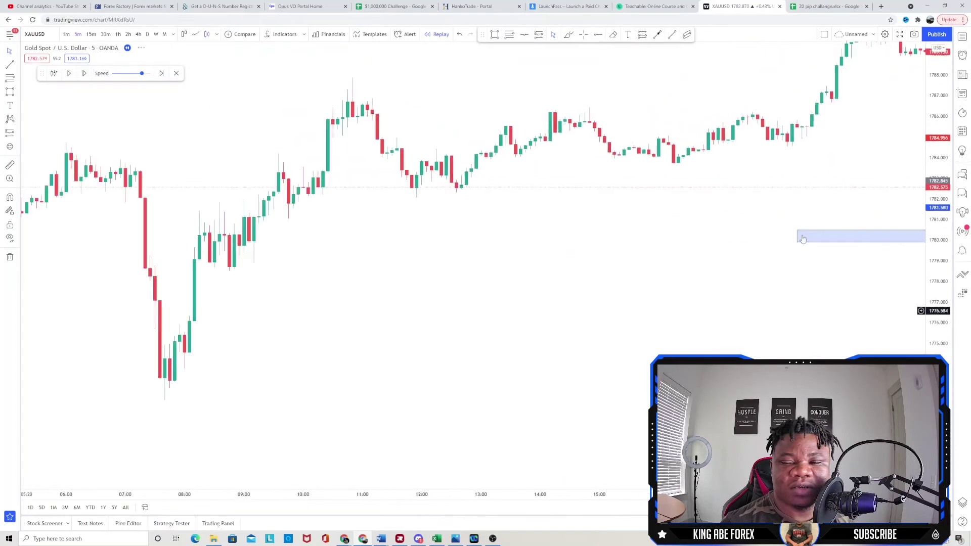
drag(802, 236, 2, 257)
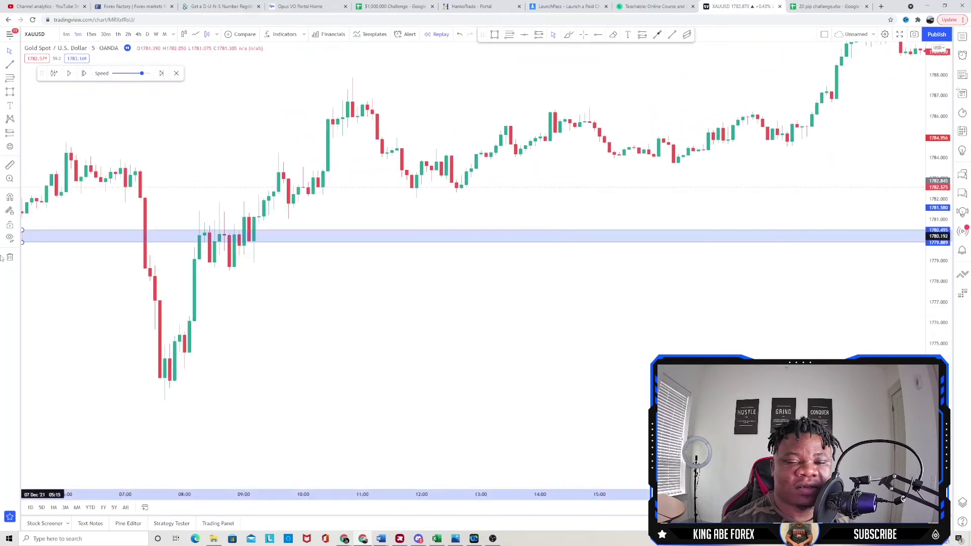
click(264, 329)
drag(513, 301, 684, 267)
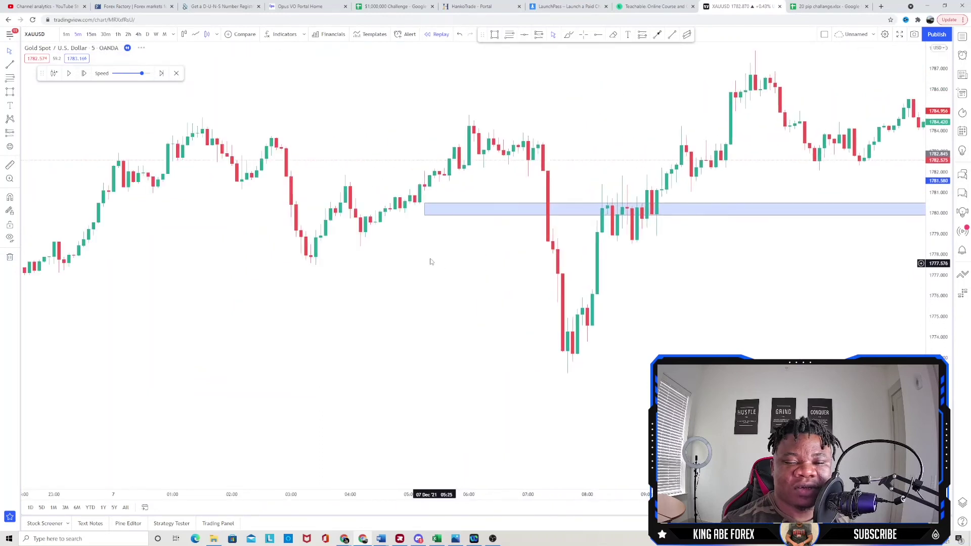
drag(288, 215, 2, 221)
click(170, 299)
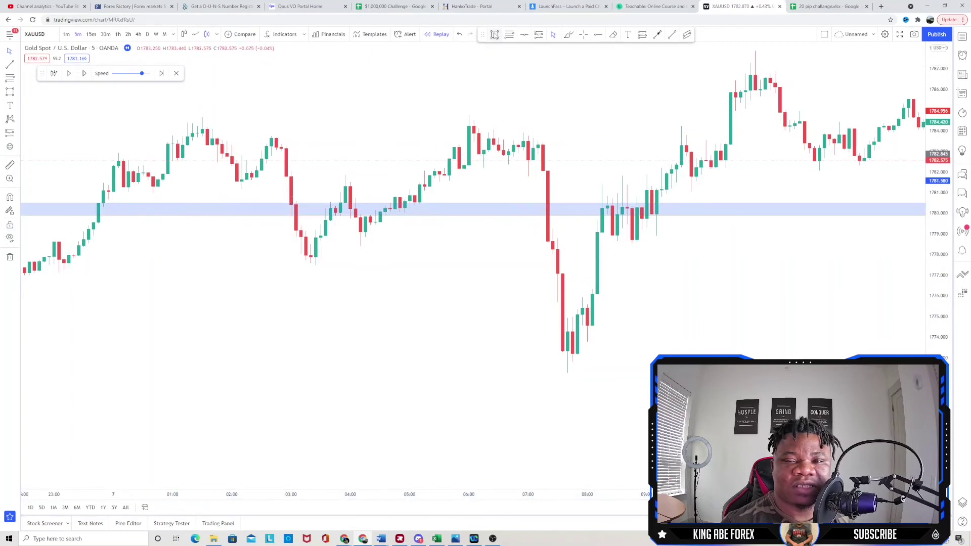
Draw a rectangle zone at the 07 Dec 03:10 low and move it to about 1778.18–1777.63, starting at 02:05
click(494, 34)
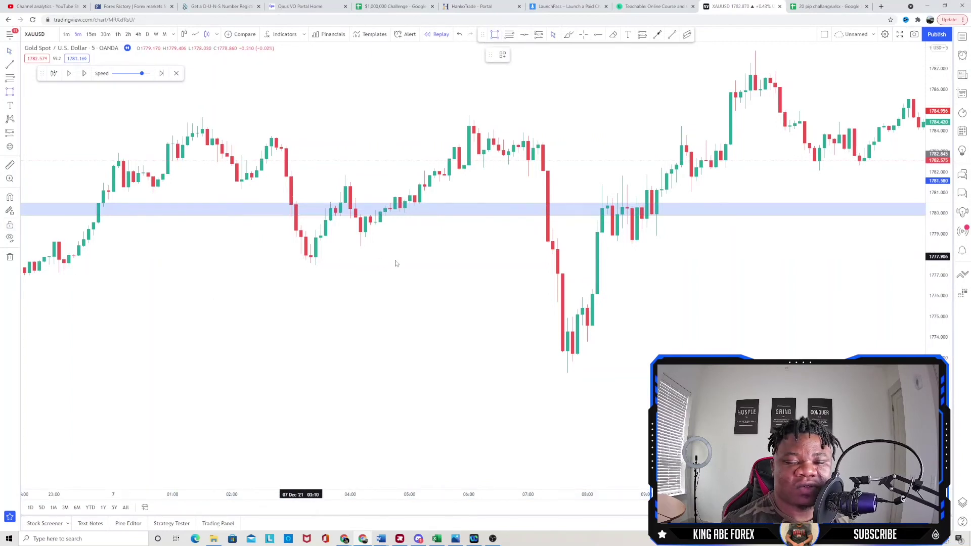
drag(301, 256, 508, 263)
drag(716, 273, 767, 270)
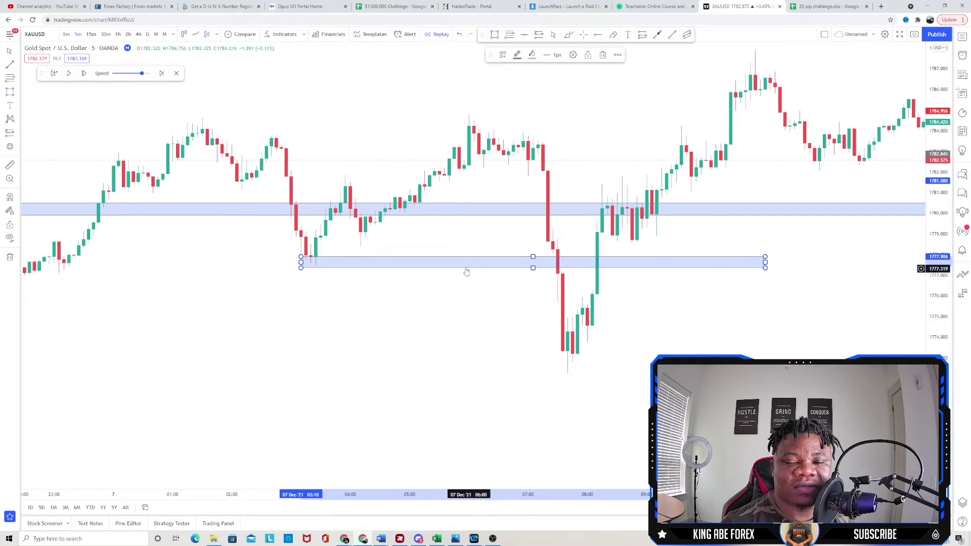
drag(421, 264, 400, 262)
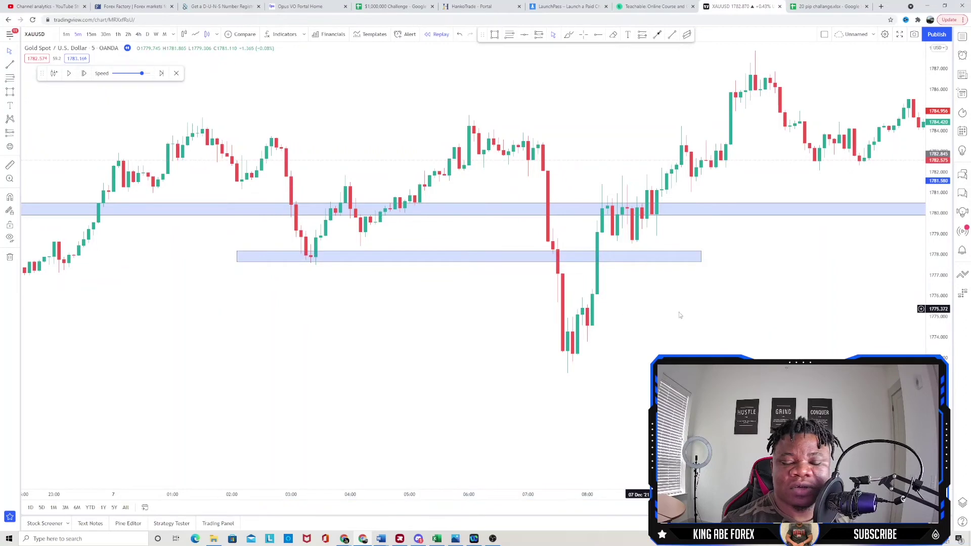
Extend the end of the 1778 zone through 07 Dec to about 15:15 on 08 Dec
drag(397, 320, 2, 331)
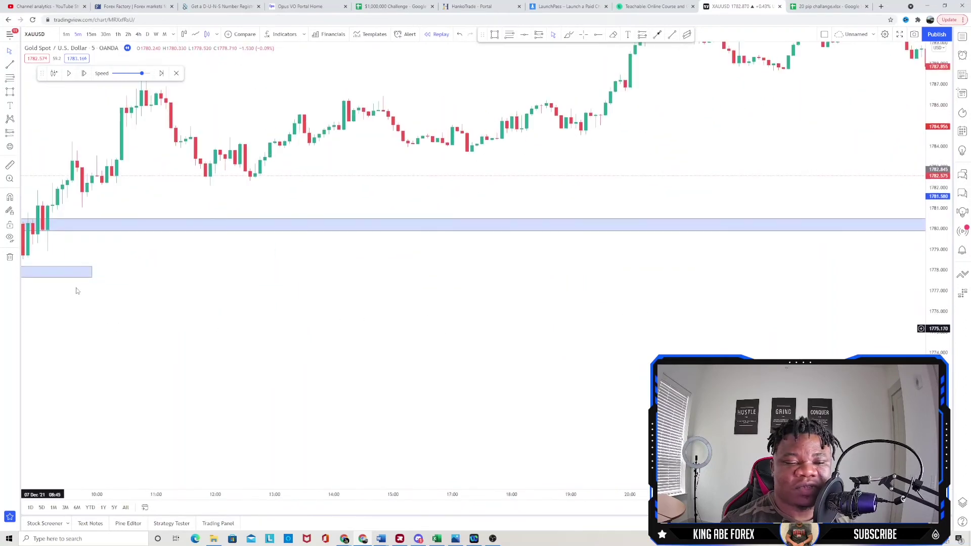
click(92, 272)
drag(91, 272, 920, 272)
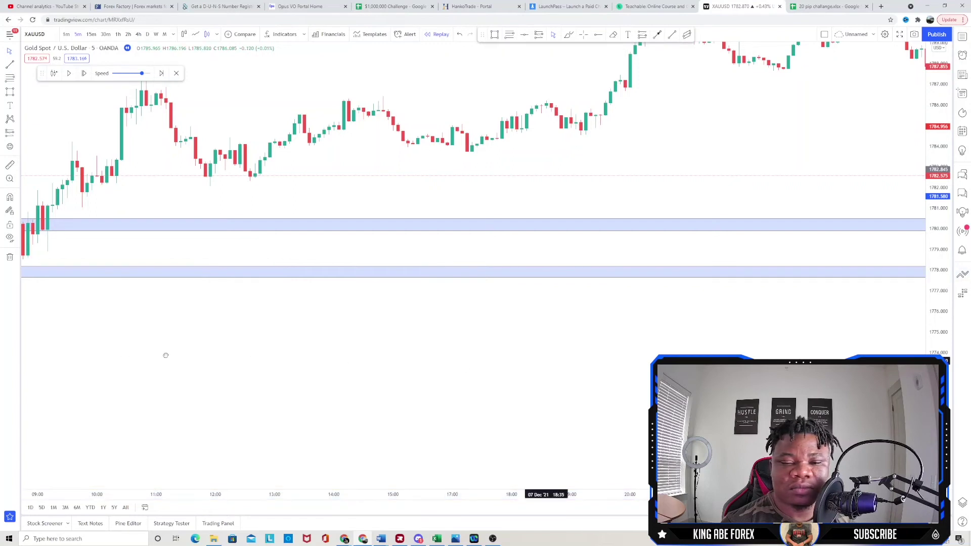
drag(601, 364, 587, 344)
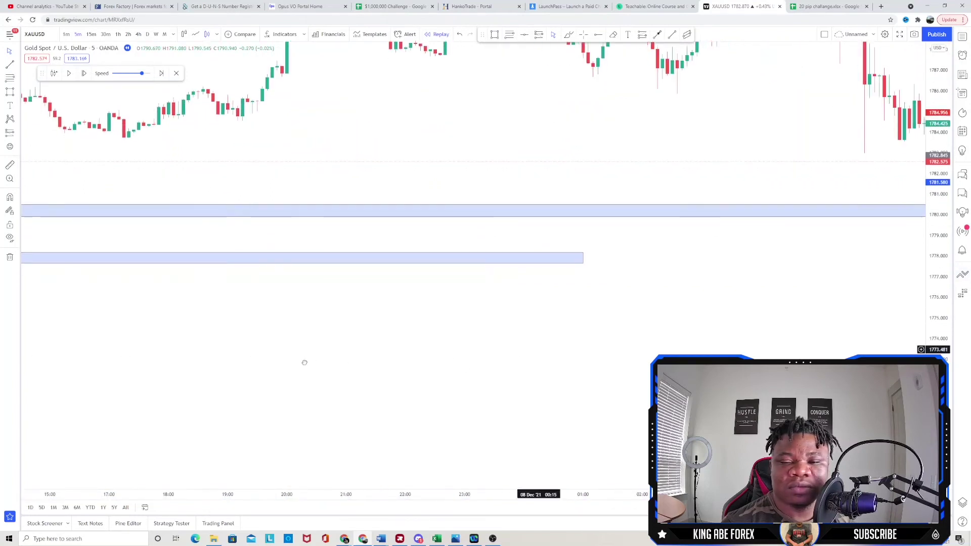
drag(303, 362, 101, 368)
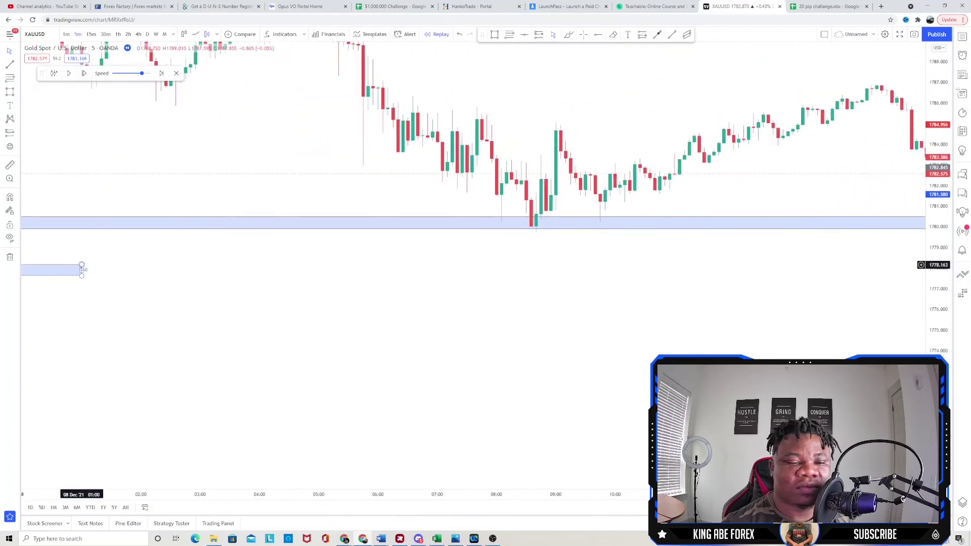
mouse_move(83, 270)
mouse_down()
mouse_move(493, 270)
mouse_move(899, 299)
mouse_up()
click(691, 329)
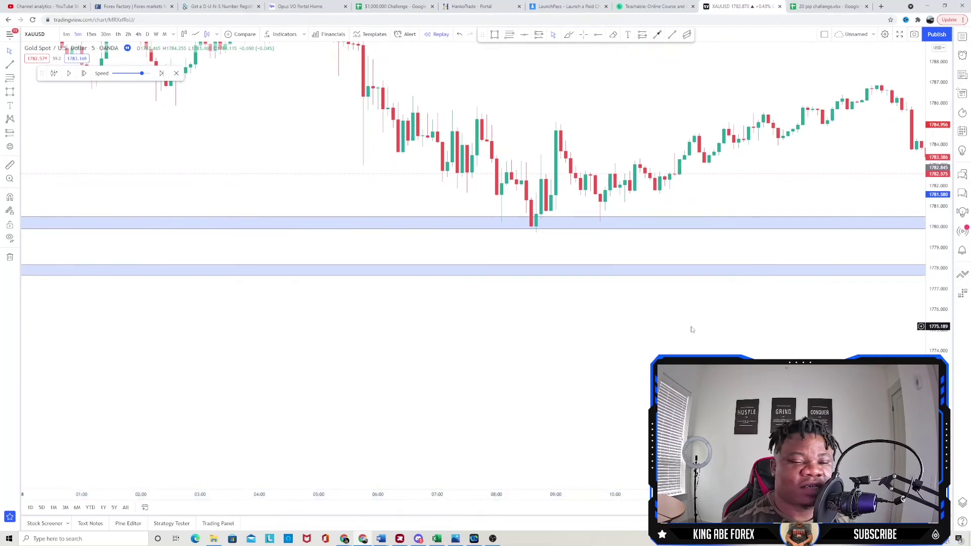
Extend the ends of the 1778 and 1780 zones to about 05:10 on 09 Dec
drag(425, 329, 2, 335)
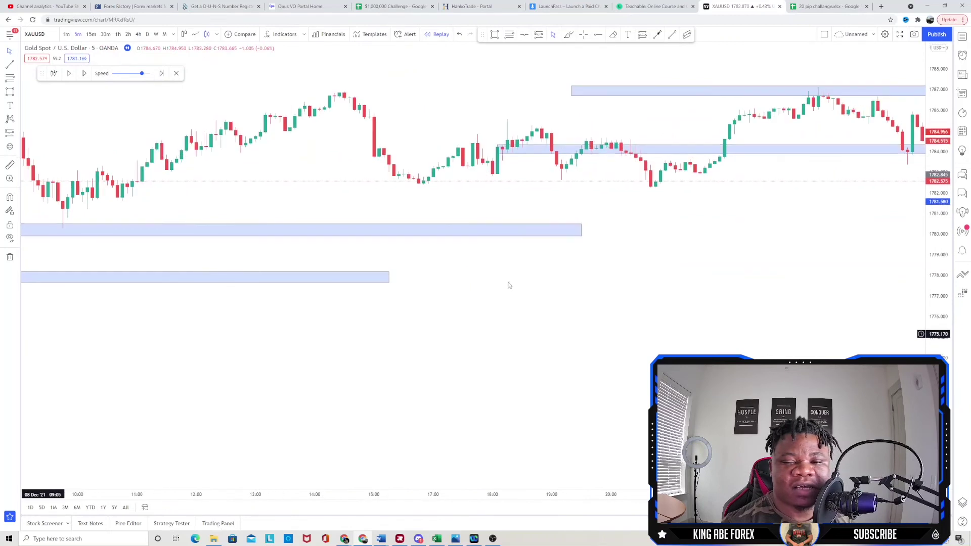
drag(254, 313, 964, 296)
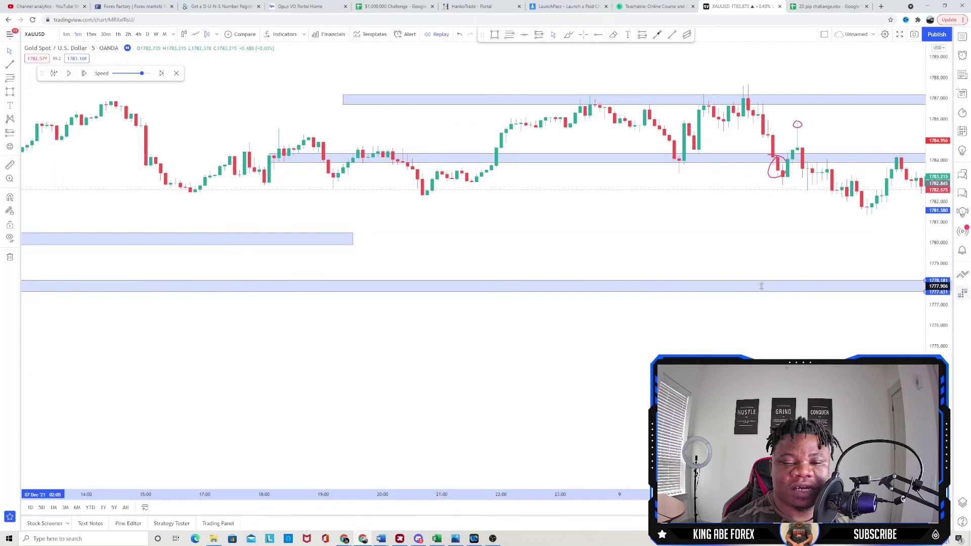
drag(356, 238, 927, 238)
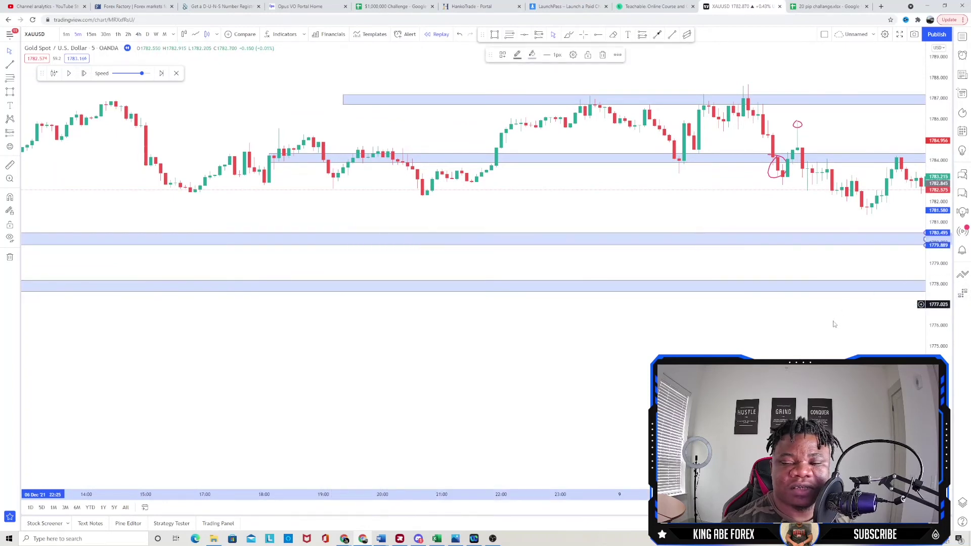
Extend the 1780 zone past the short position to about 13:05 on 09 Dec and the 1778 zone to about 13:45
mouse_move(689, 329)
mouse_down()
mouse_move(265, 338)
mouse_move(369, 349)
mouse_up()
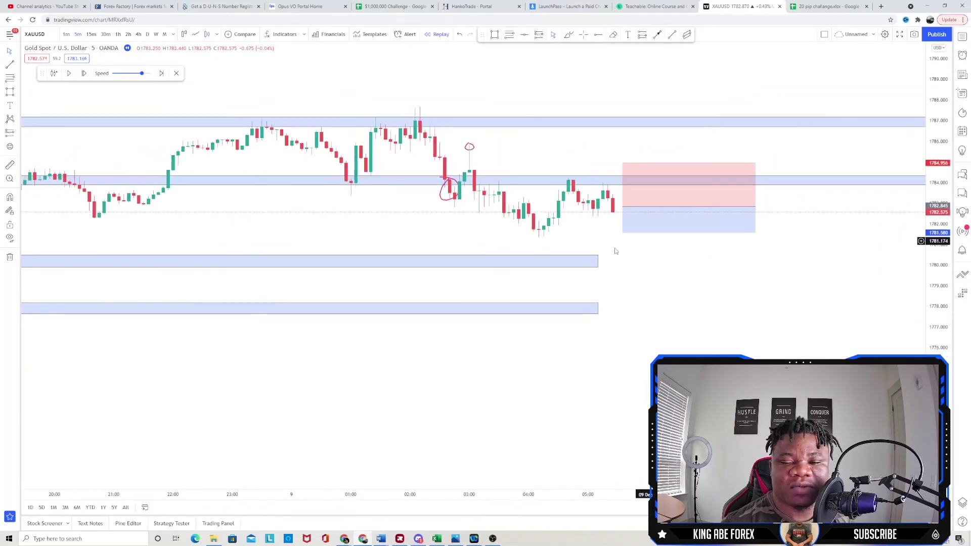
drag(598, 261, 968, 263)
click(598, 308)
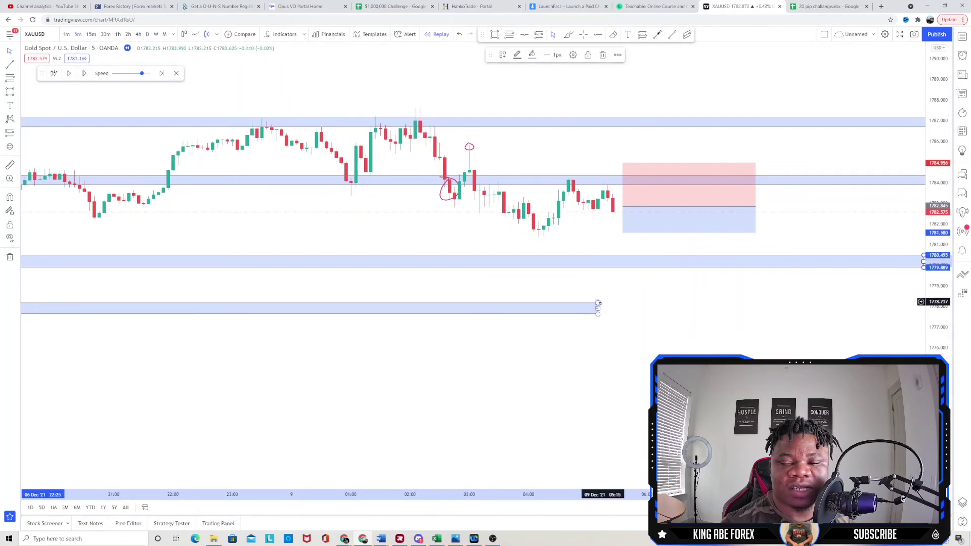
drag(597, 309, 968, 312)
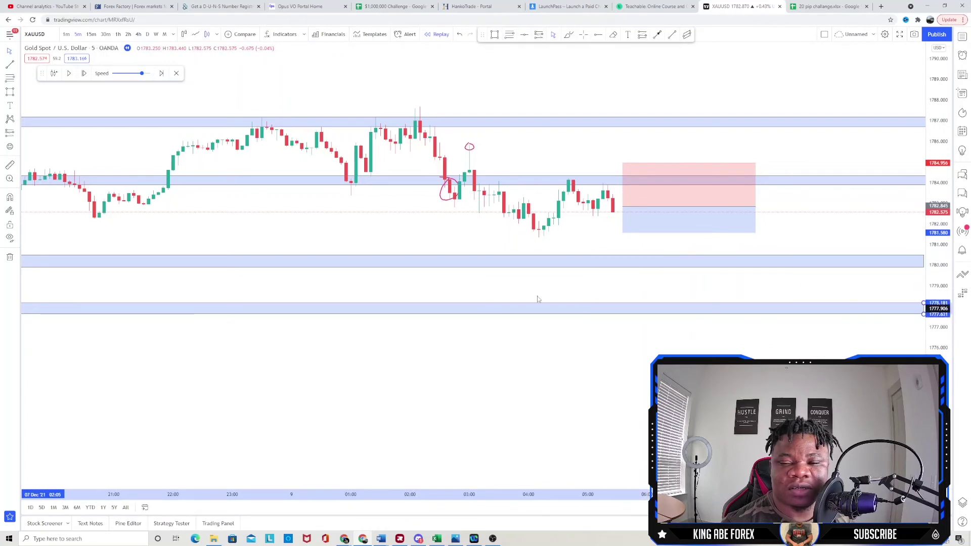
drag(156, 362, 106, 361)
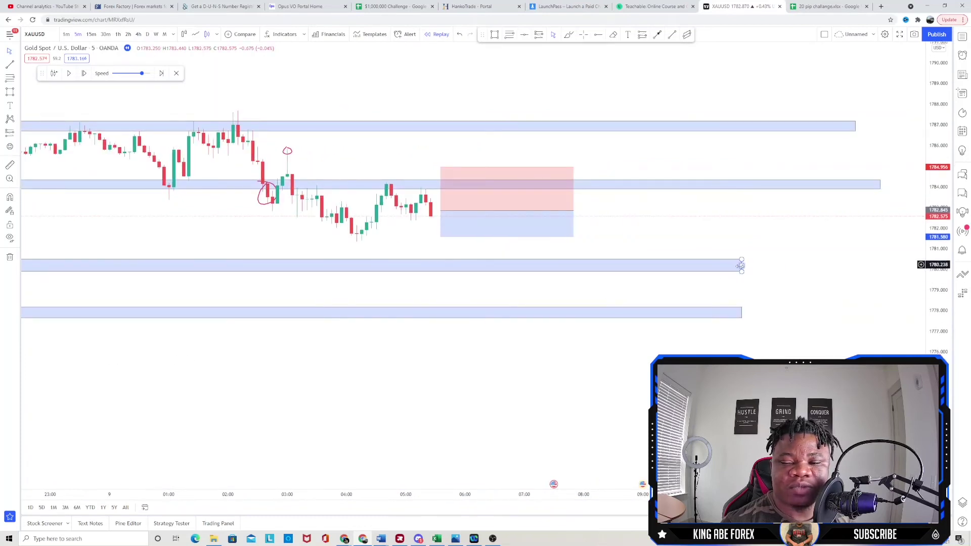
drag(741, 265, 885, 266)
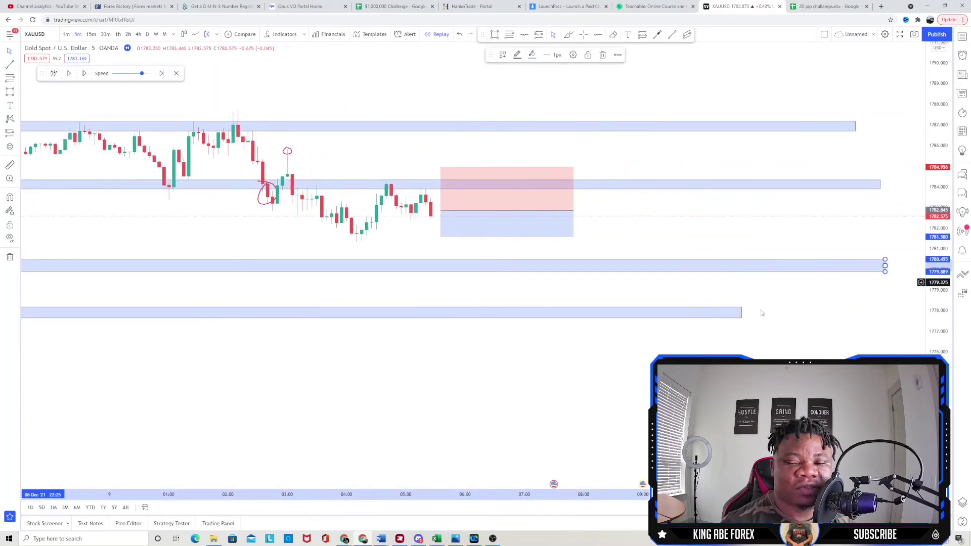
drag(742, 312, 921, 311)
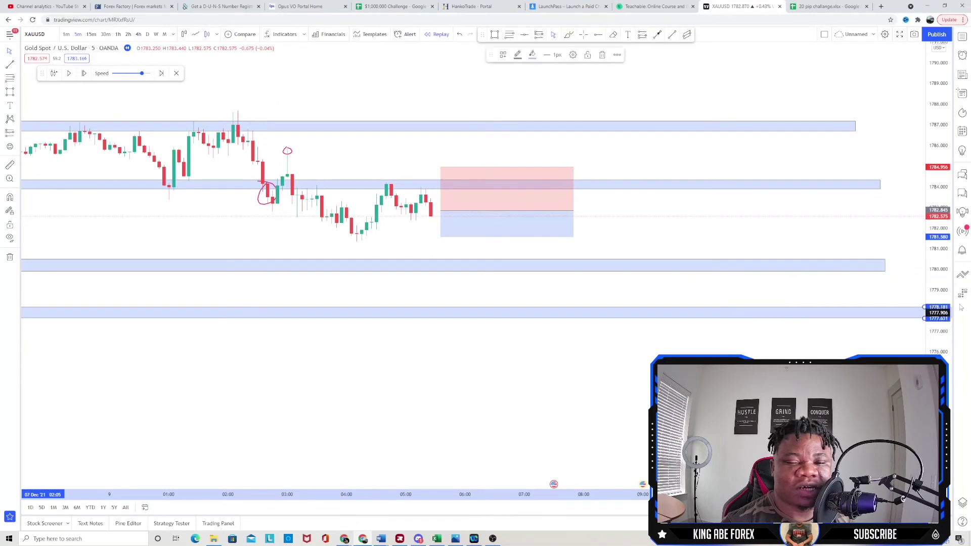
Lower the short position's target to the bottom of the 1778 zone, at about 1777.704
click(617, 231)
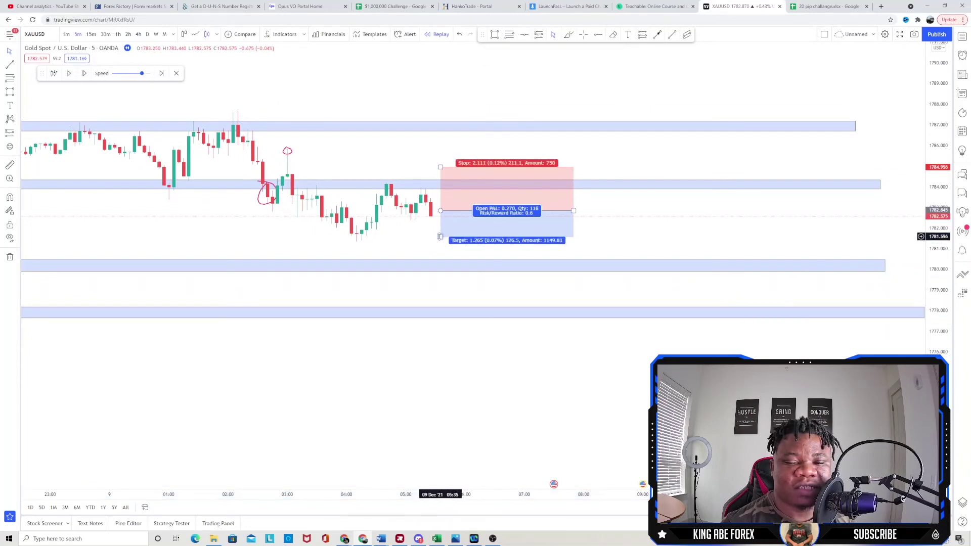
drag(440, 236, 419, 316)
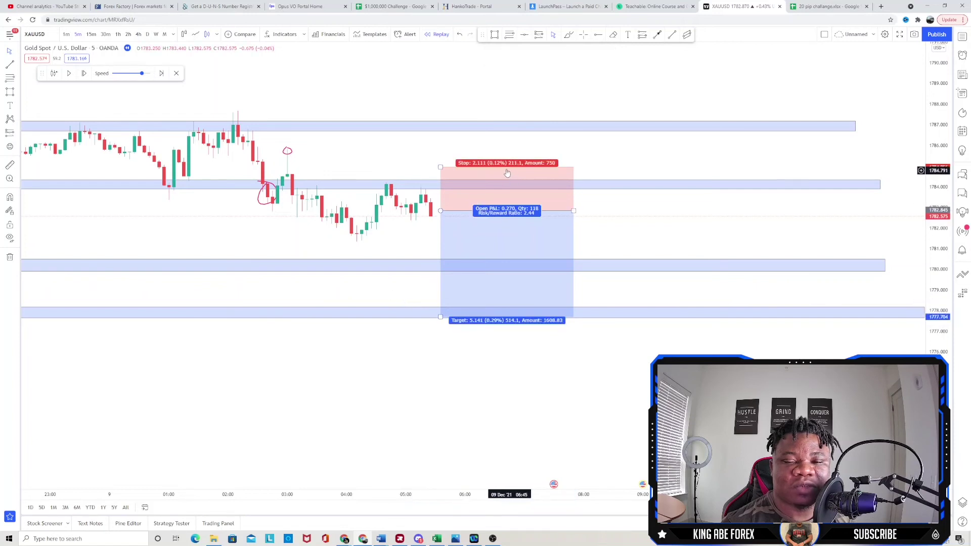
click(379, 158)
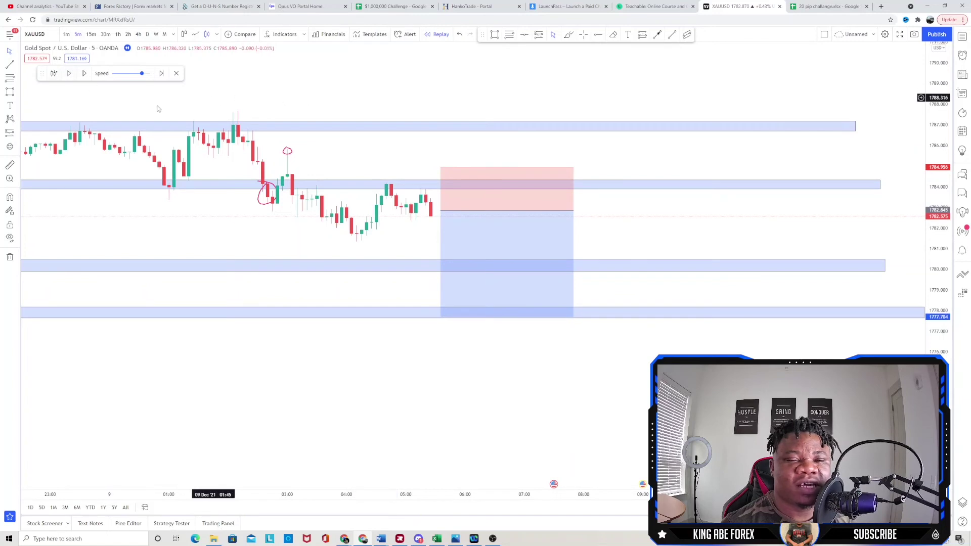
Play the bar replay until price passes the short position's target, pause it, and check the position's result
click(69, 74)
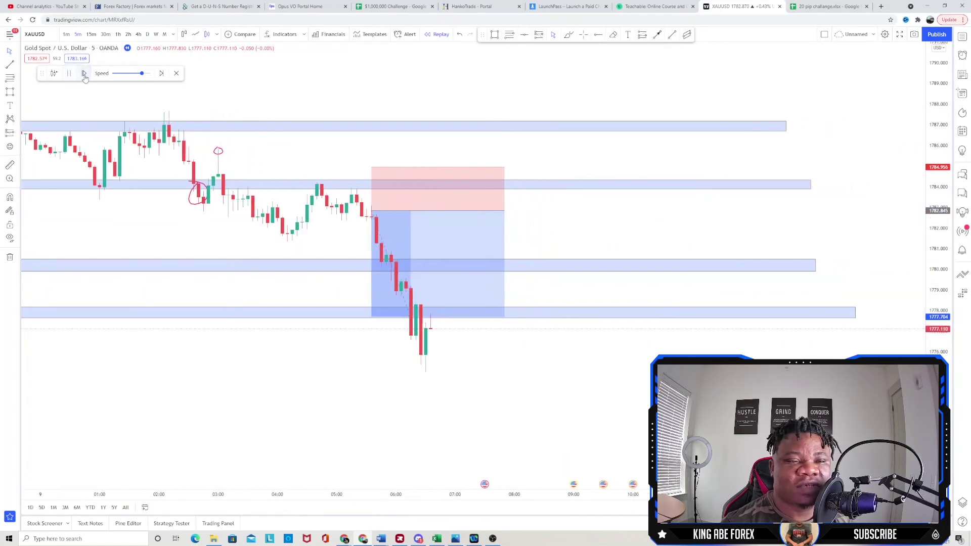
click(68, 73)
click(409, 279)
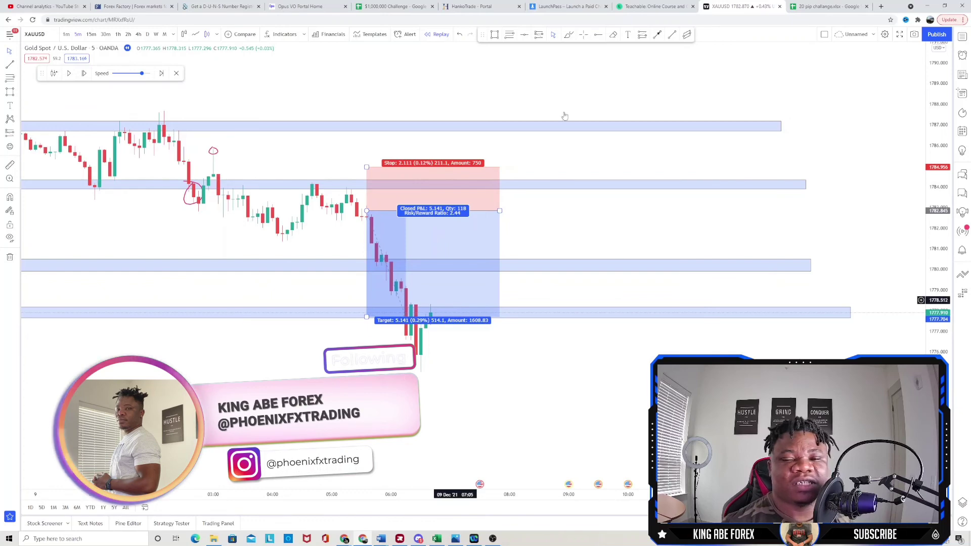
click(544, 81)
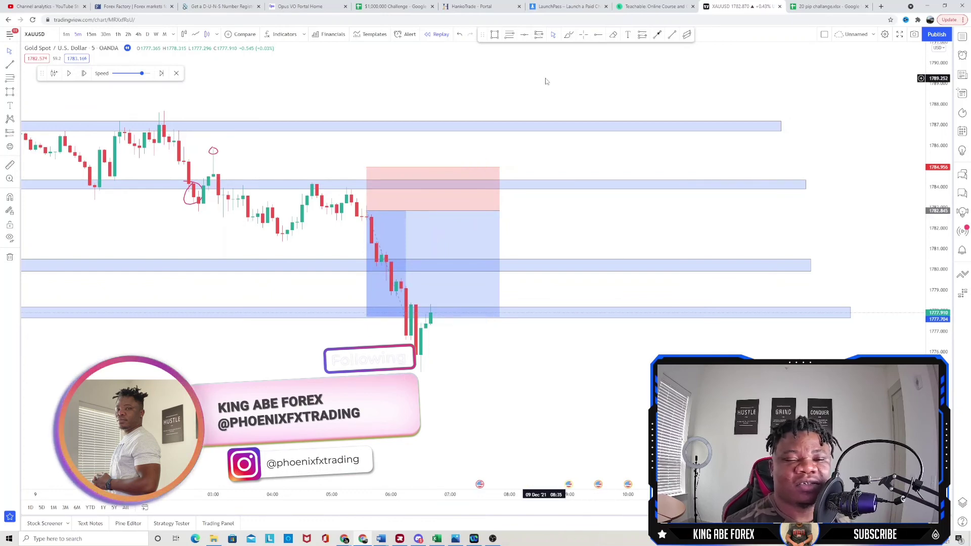